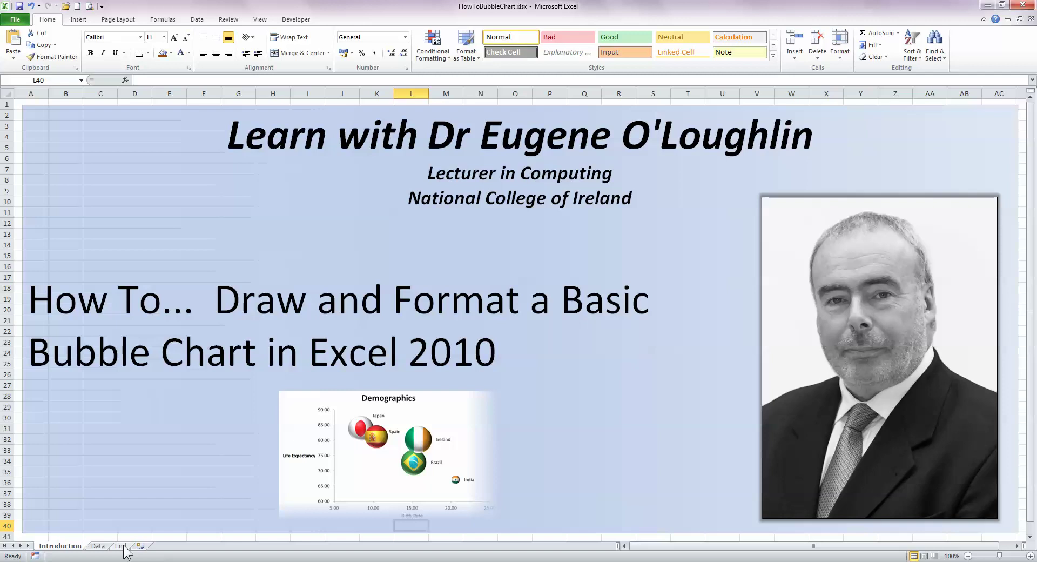
View the finished bubble chart on the End sheet and return to the Data sheet
click(120, 545)
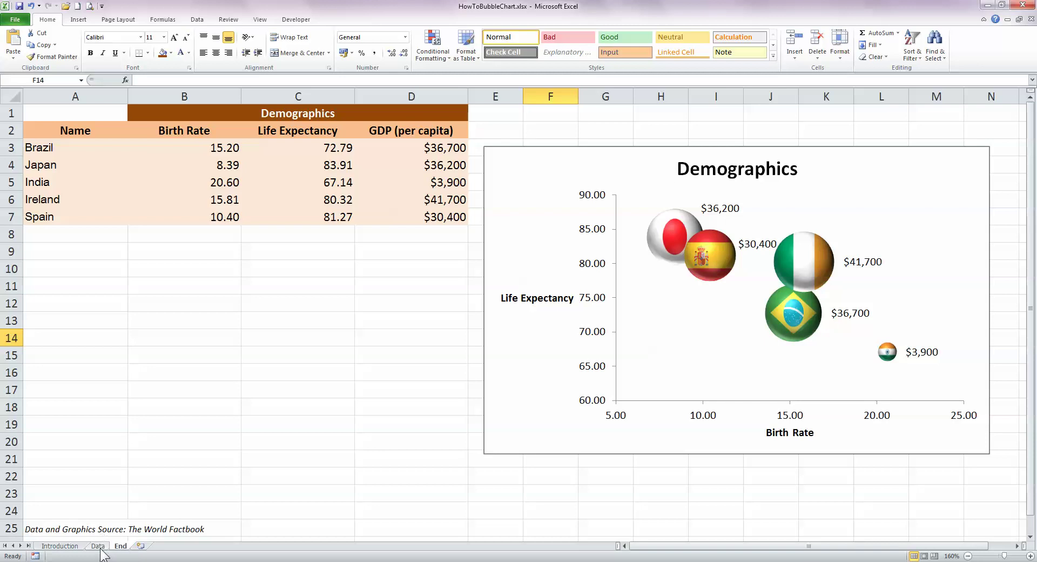
click(102, 546)
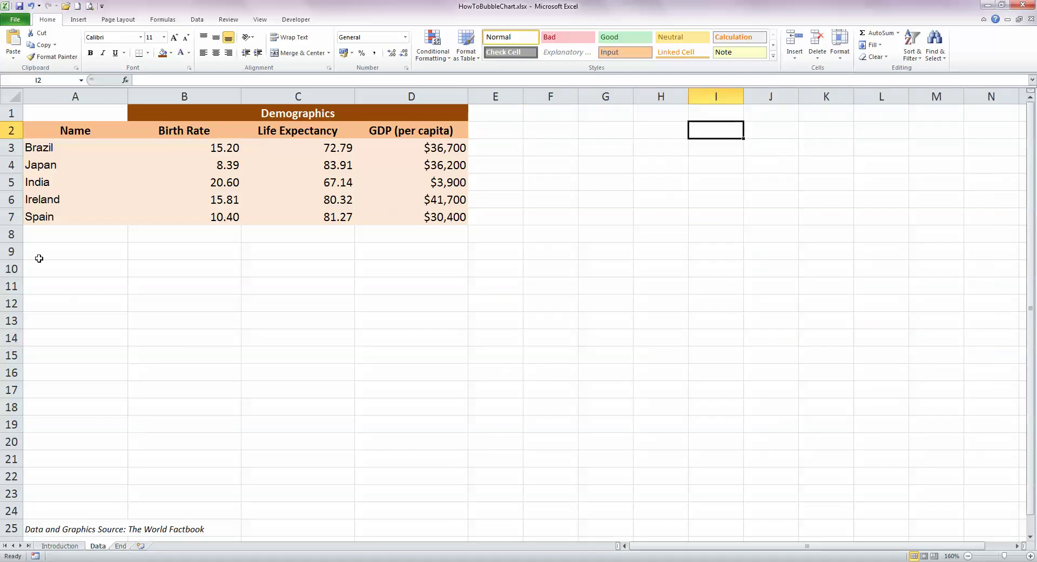
click(66, 278)
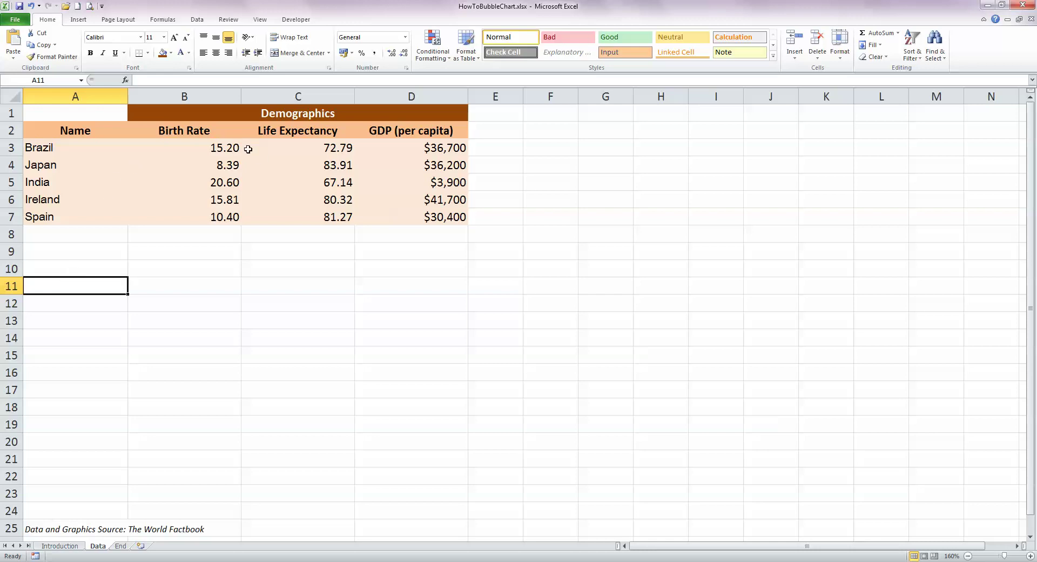
Insert a 3-D bubble chart of B3:D7 and fit it beside the table, spanning about E2 to N24
drag(198, 150, 395, 215)
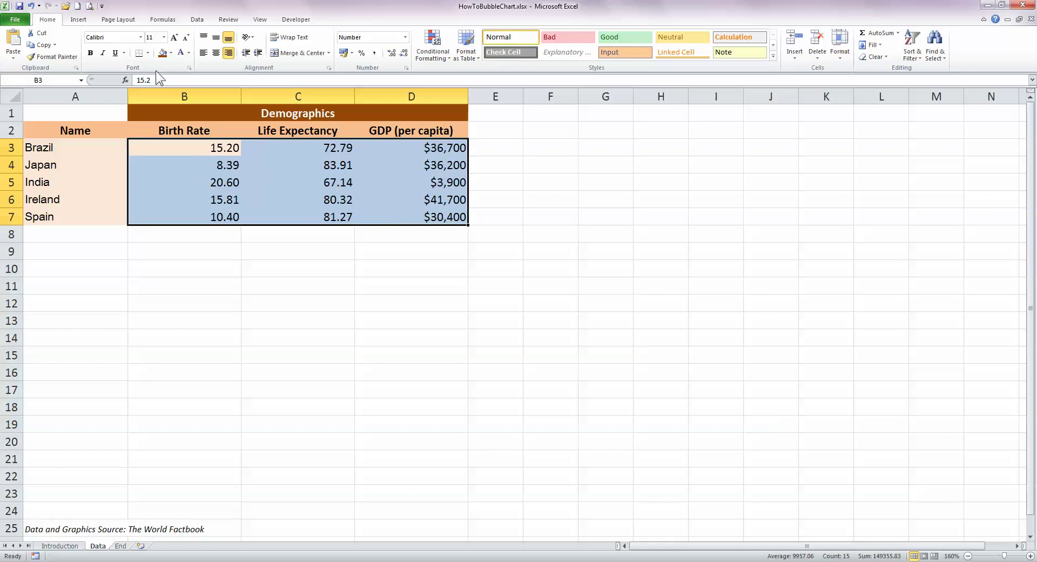
click(79, 20)
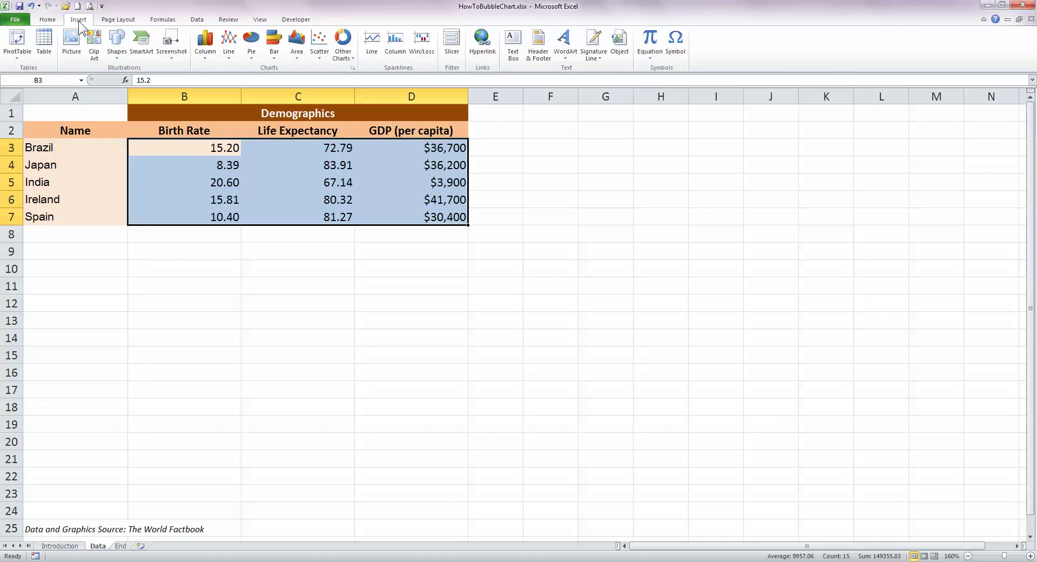
click(351, 56)
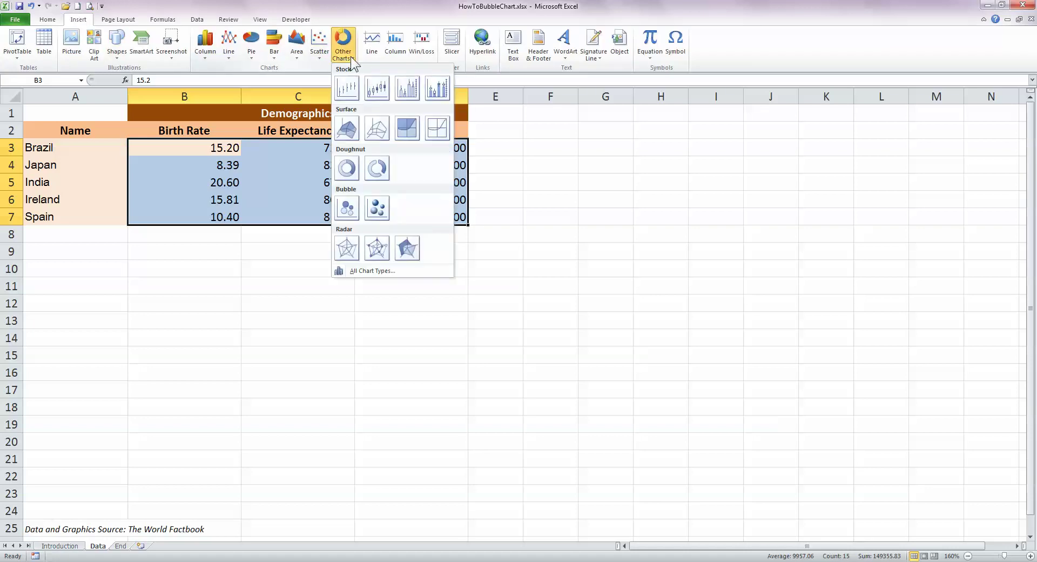
click(380, 209)
drag(493, 206, 640, 130)
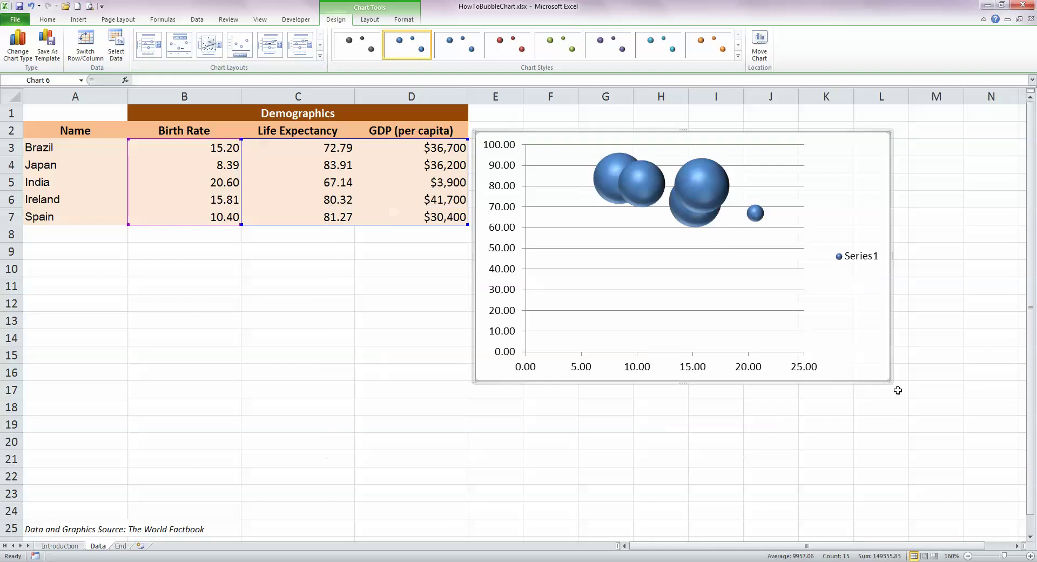
drag(894, 386, 1003, 525)
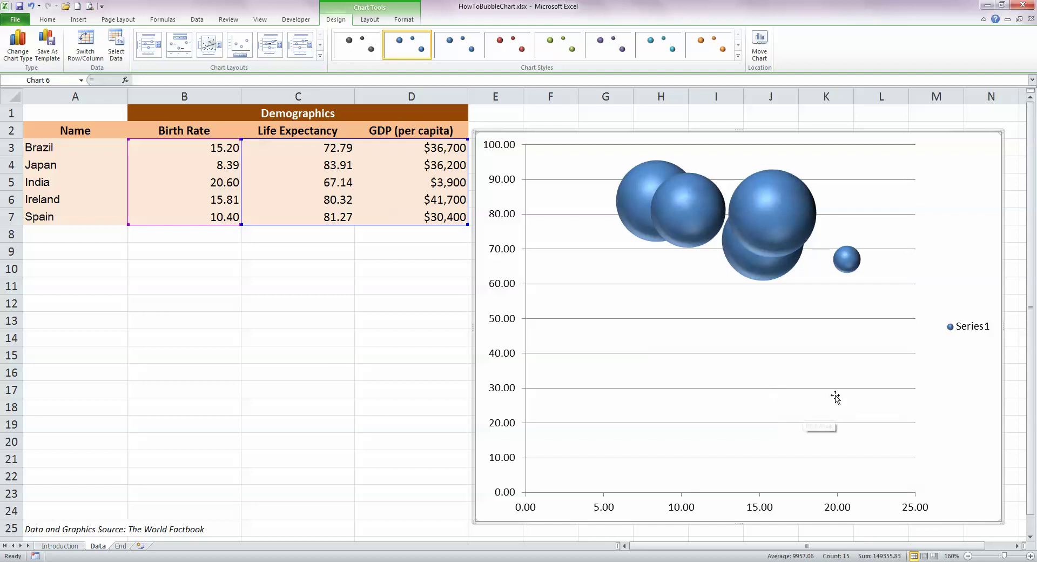
Delete the Series1 legend and the horizontal gridlines from the bubble chart
click(970, 327)
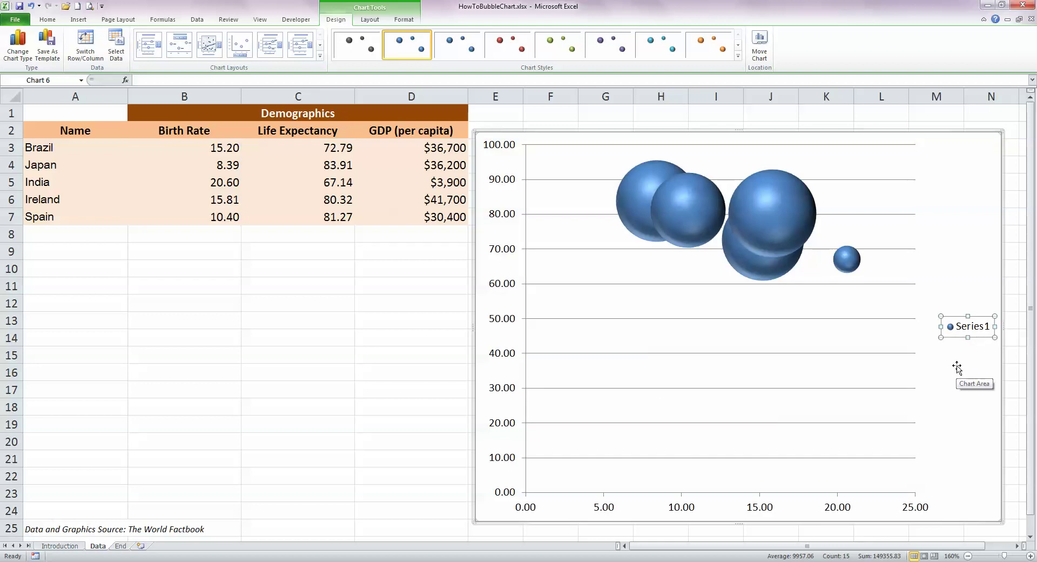
key(Delete)
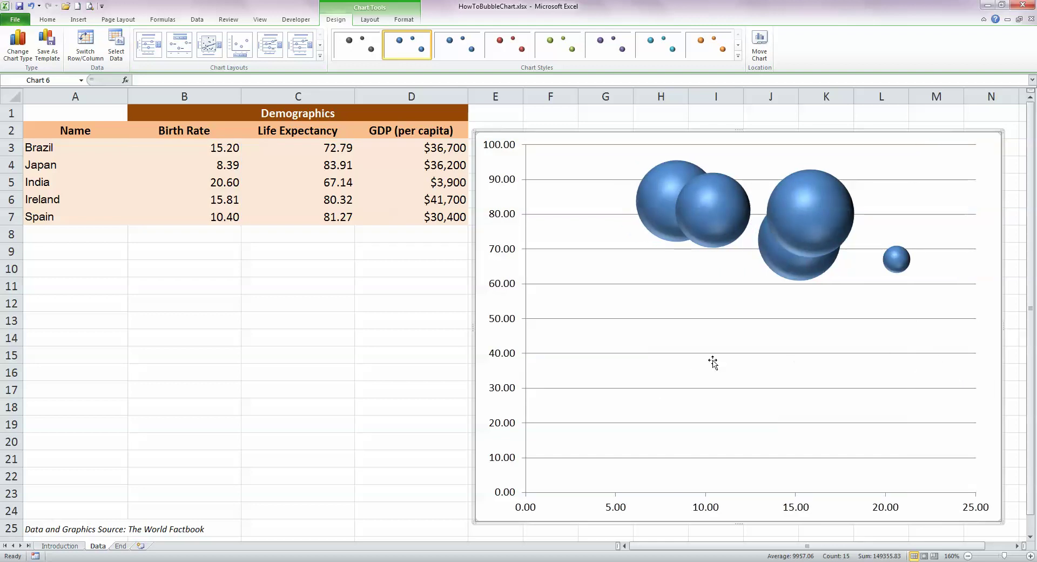
click(903, 318)
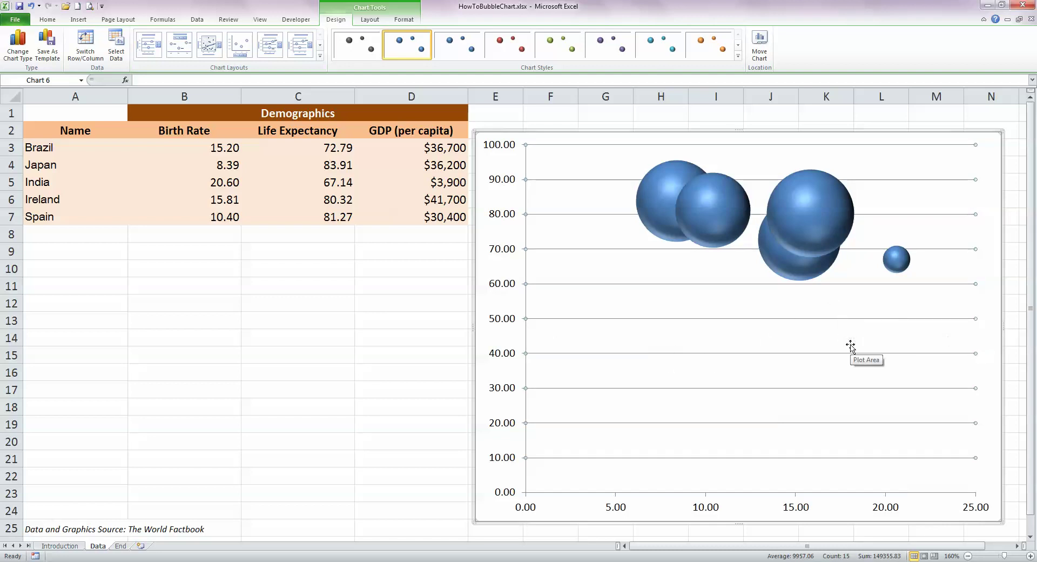
key(Delete)
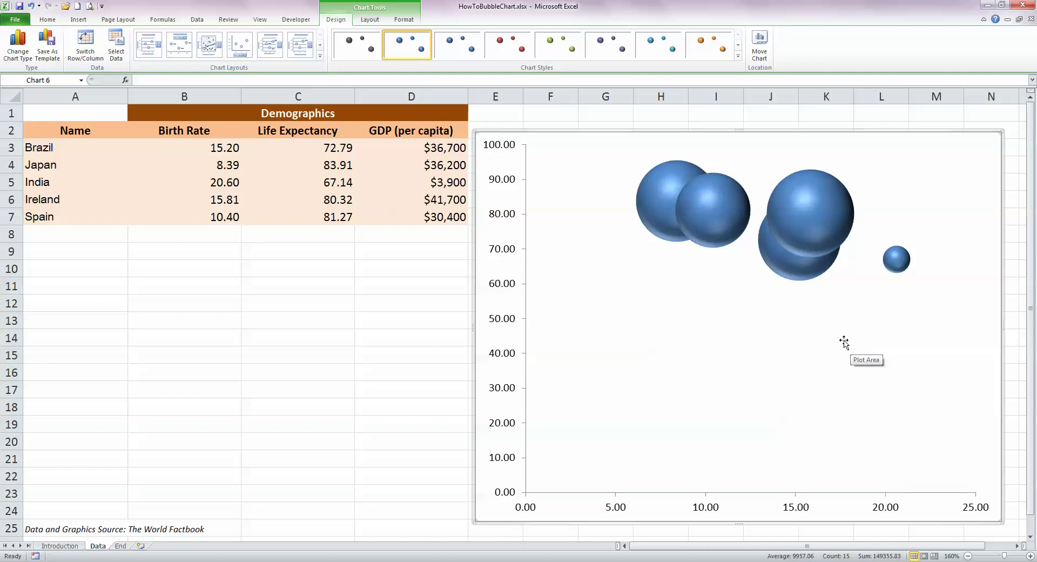
Fix the minimum of the chart's vertical axis at 60
click(502, 287)
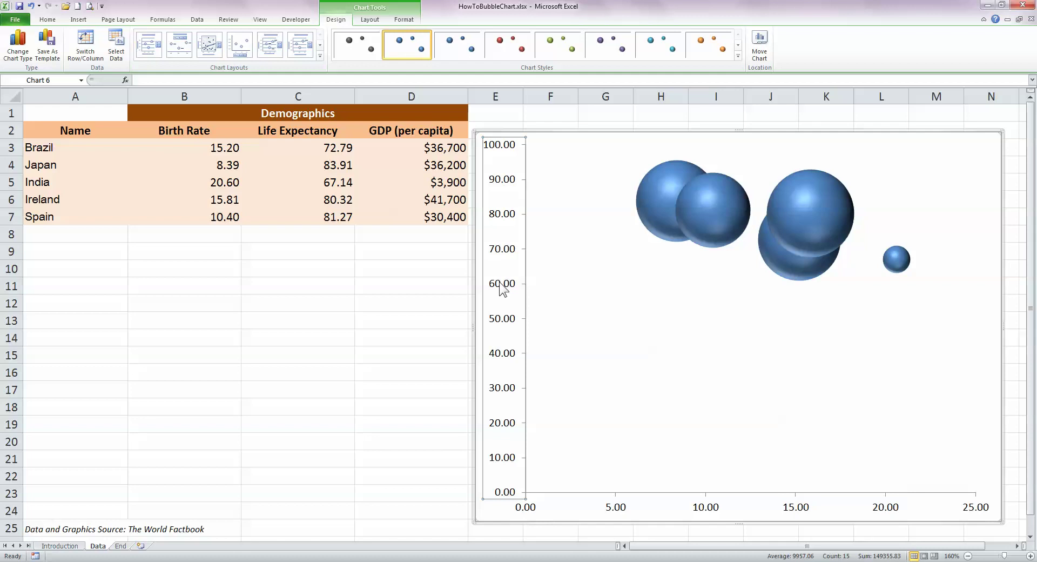
right_click(500, 283)
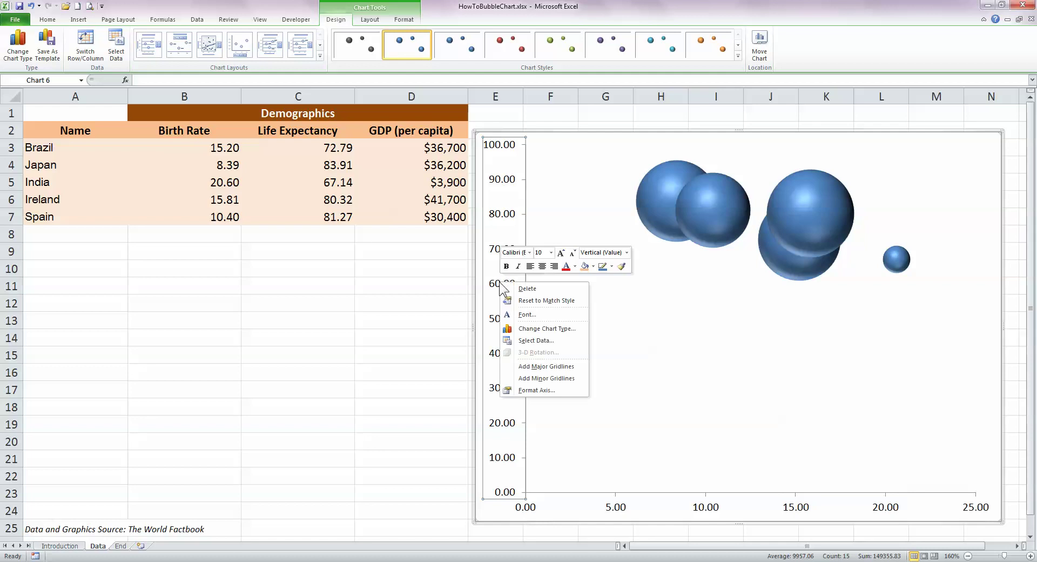
click(553, 392)
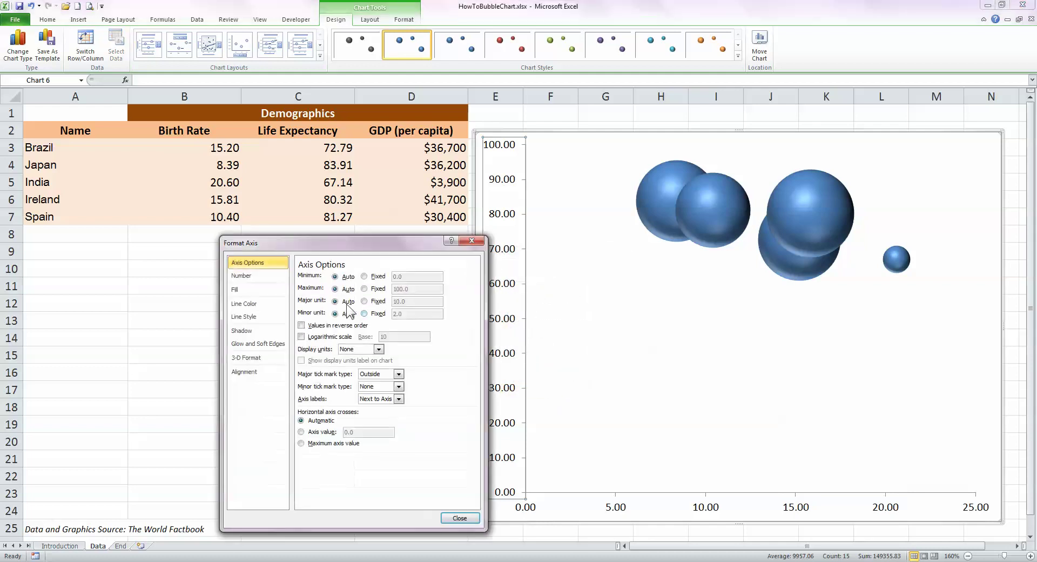
click(364, 275)
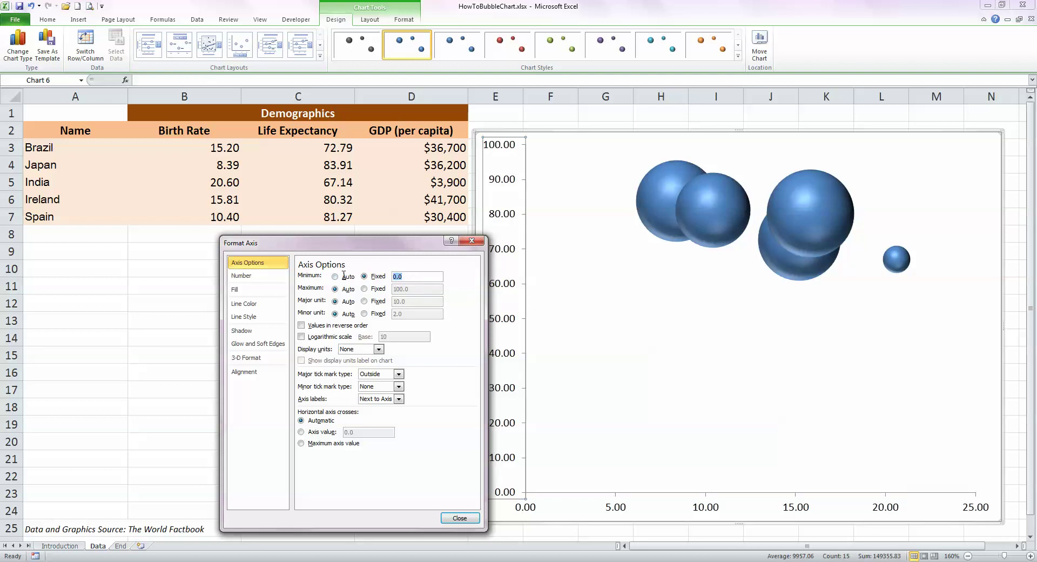
text(60)
click(508, 476)
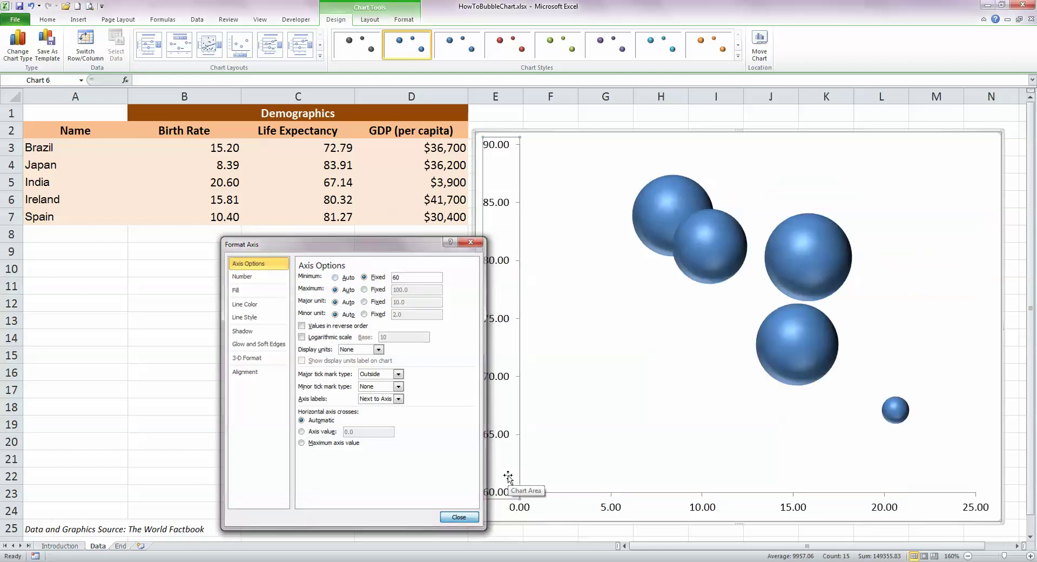
key(Escape)
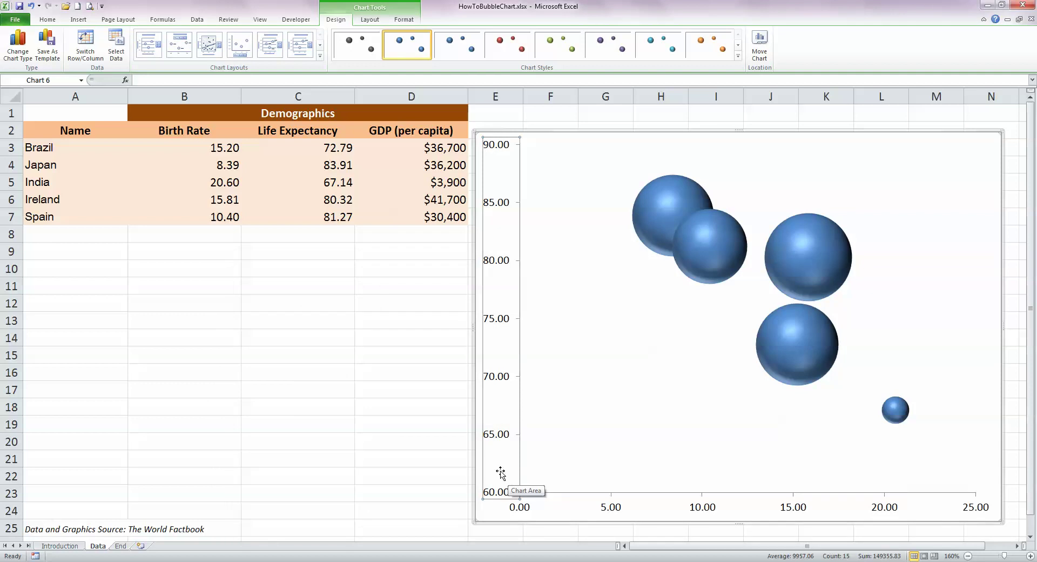
Fix the minimum of the chart's horizontal axis at 5
click(705, 509)
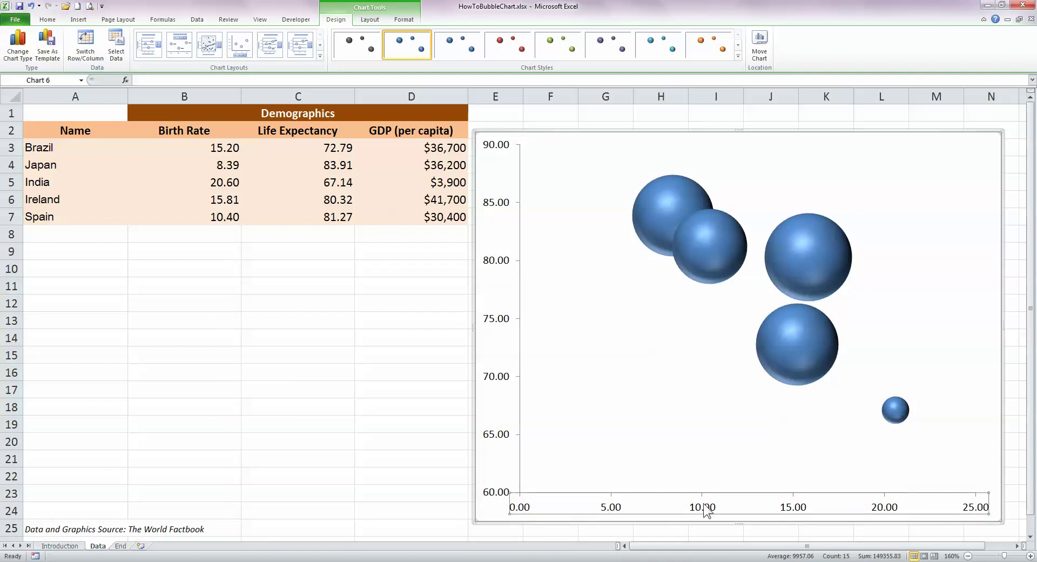
right_click(705, 509)
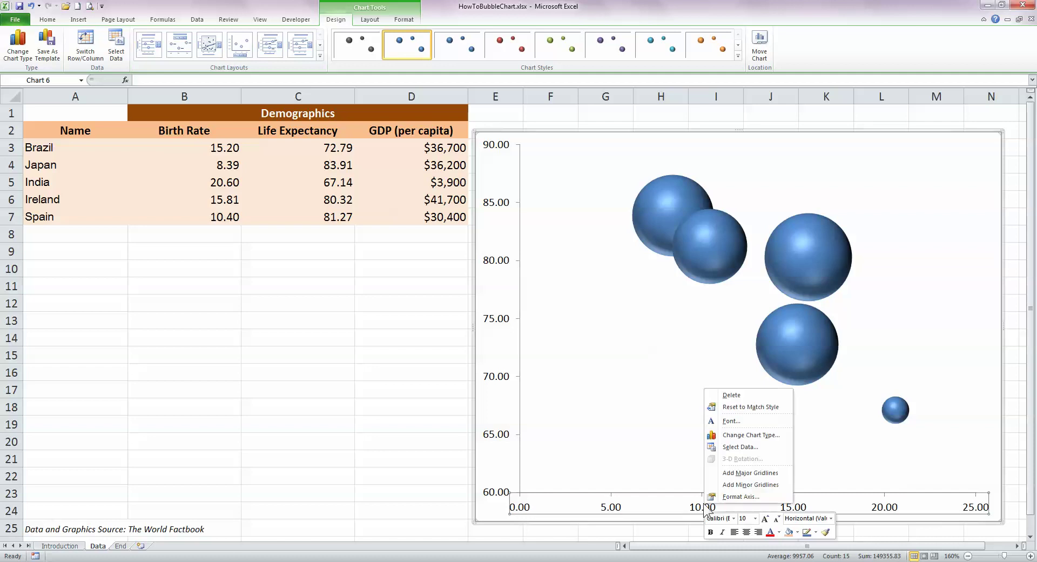
click(741, 496)
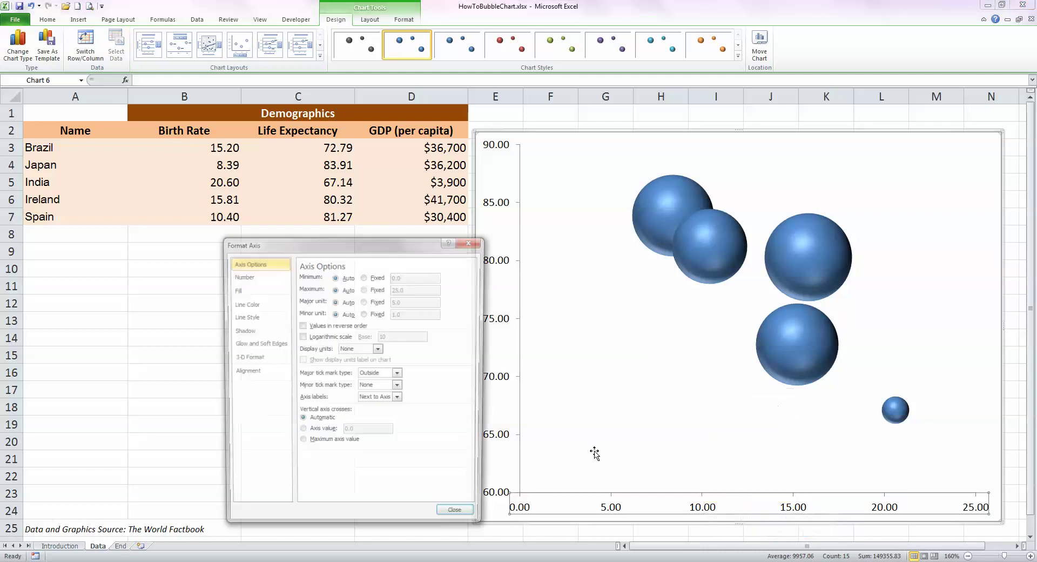
click(364, 276)
double_click(435, 280)
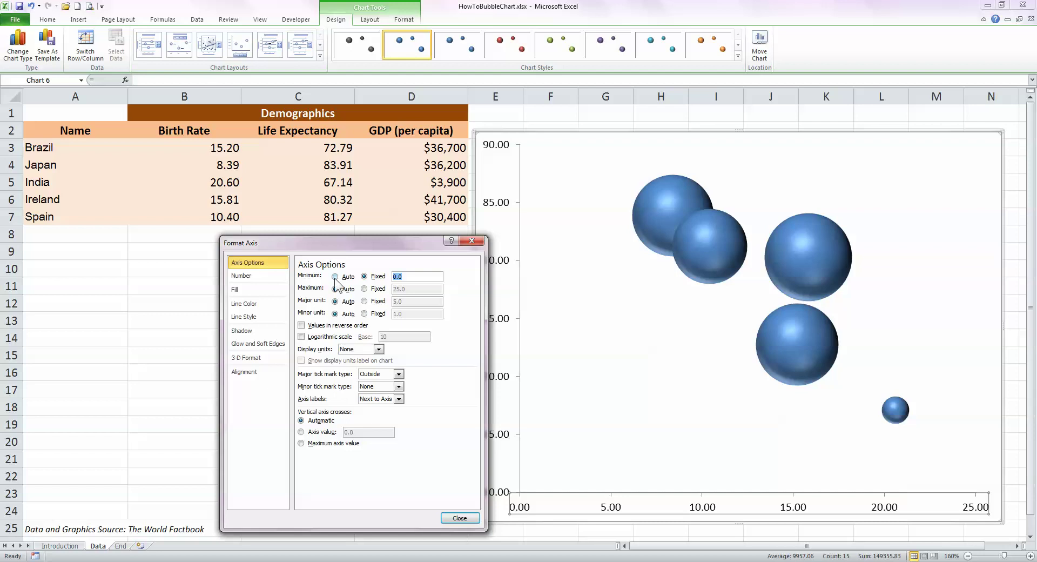
text(5)
key(Return)
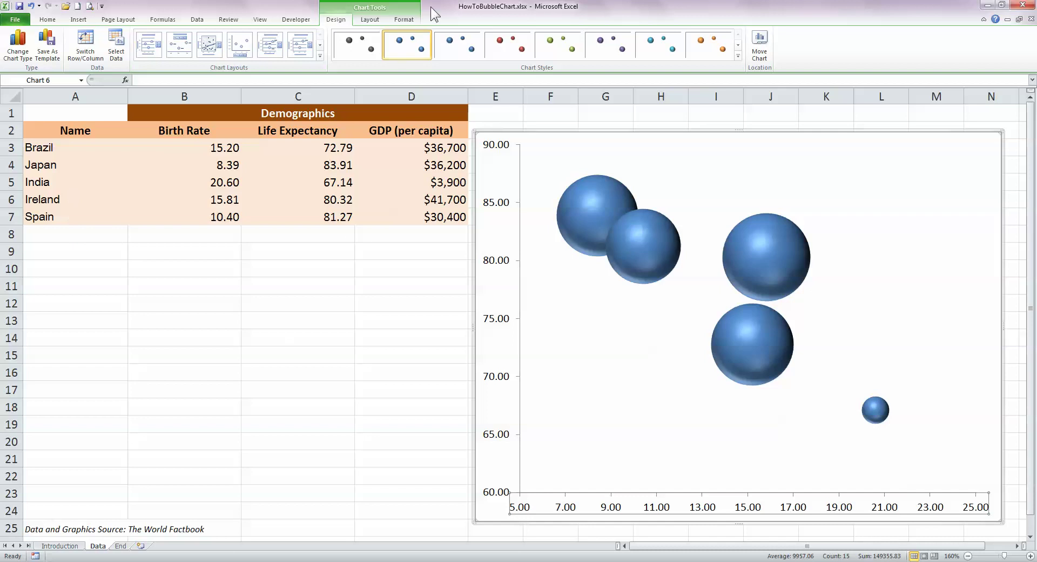
Add a title above the chart and link it to the Demographics heading in cell B1
click(371, 21)
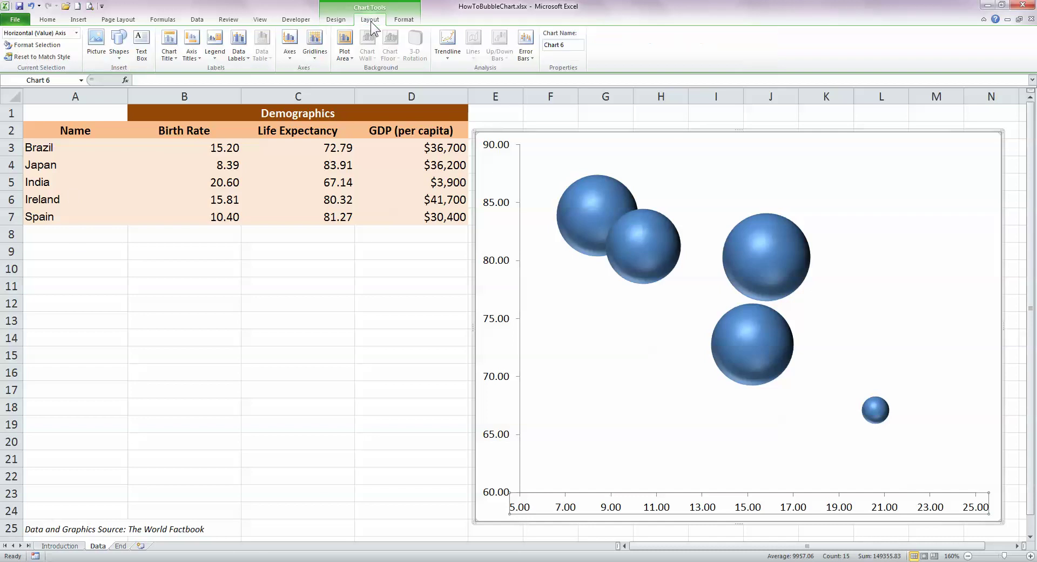
click(170, 54)
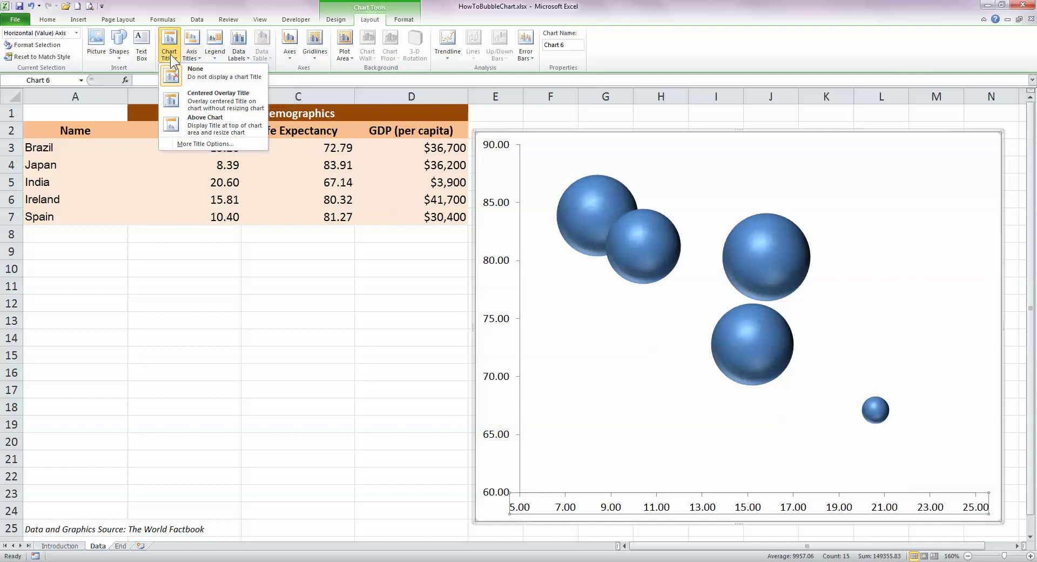
click(228, 123)
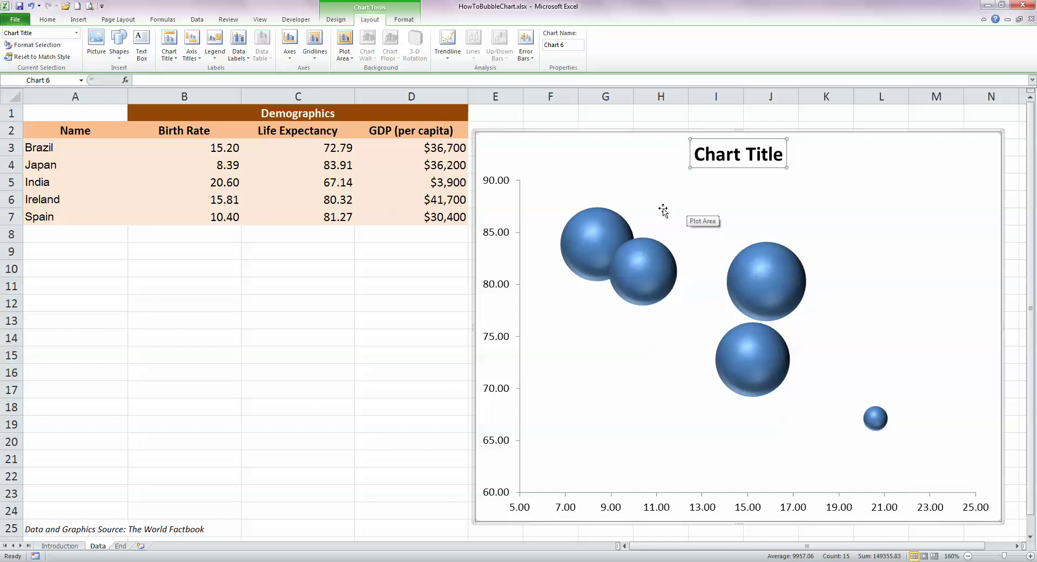
text(=)
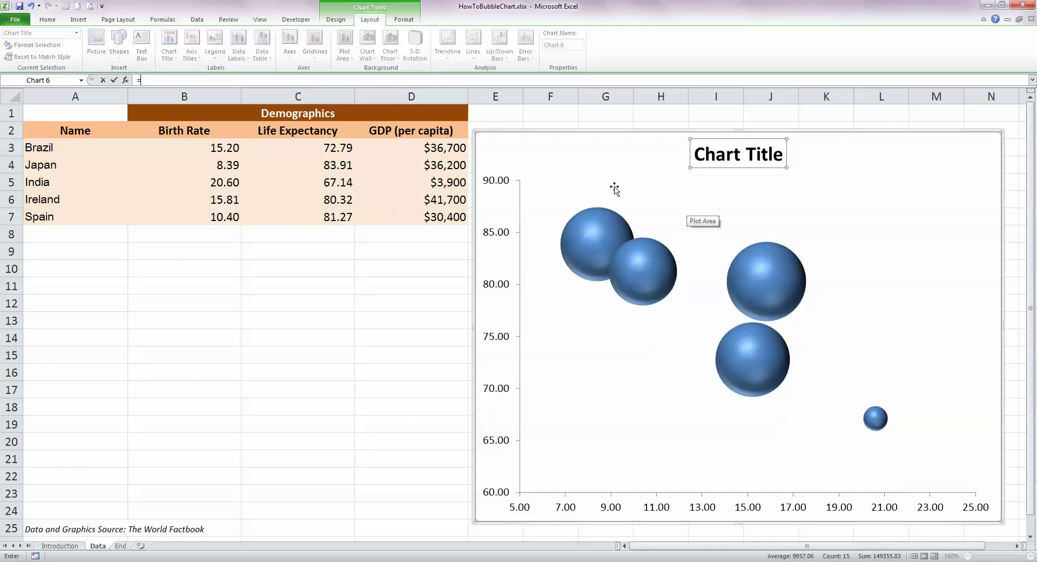
click(306, 114)
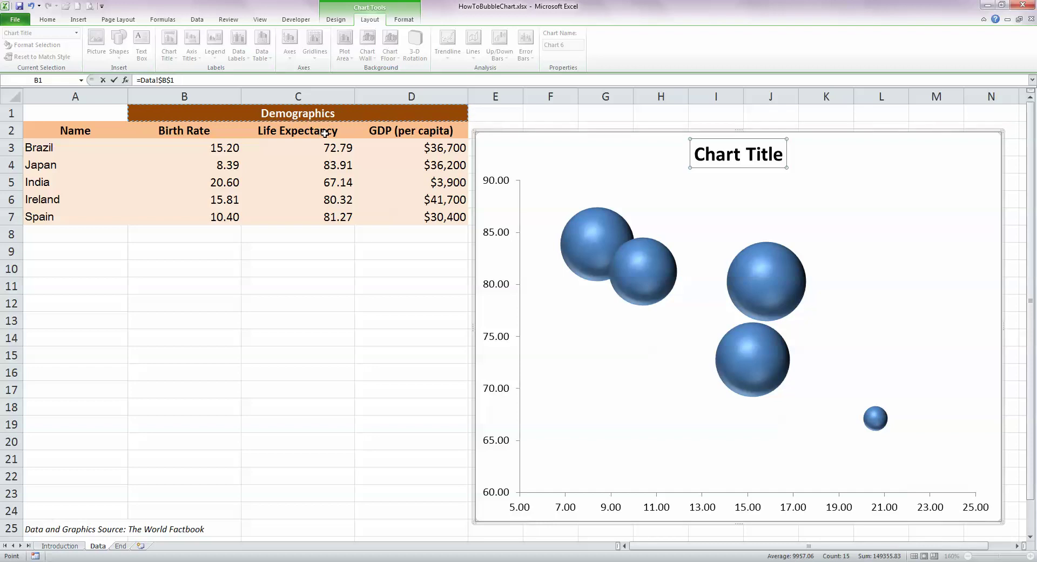
key(Return)
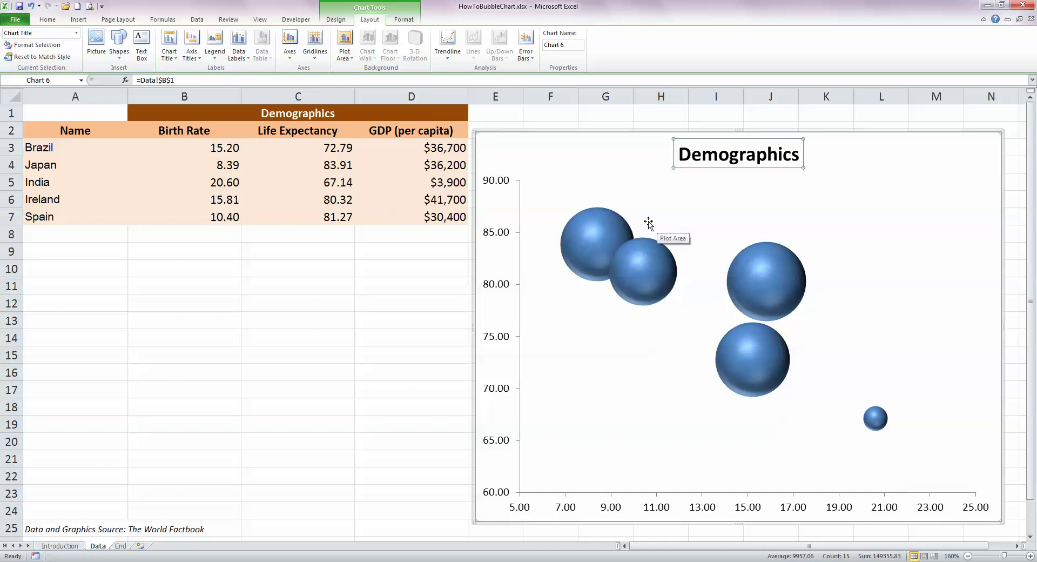
Add a title below the horizontal axis and link it to the Birth Rate heading in cell B2
click(194, 56)
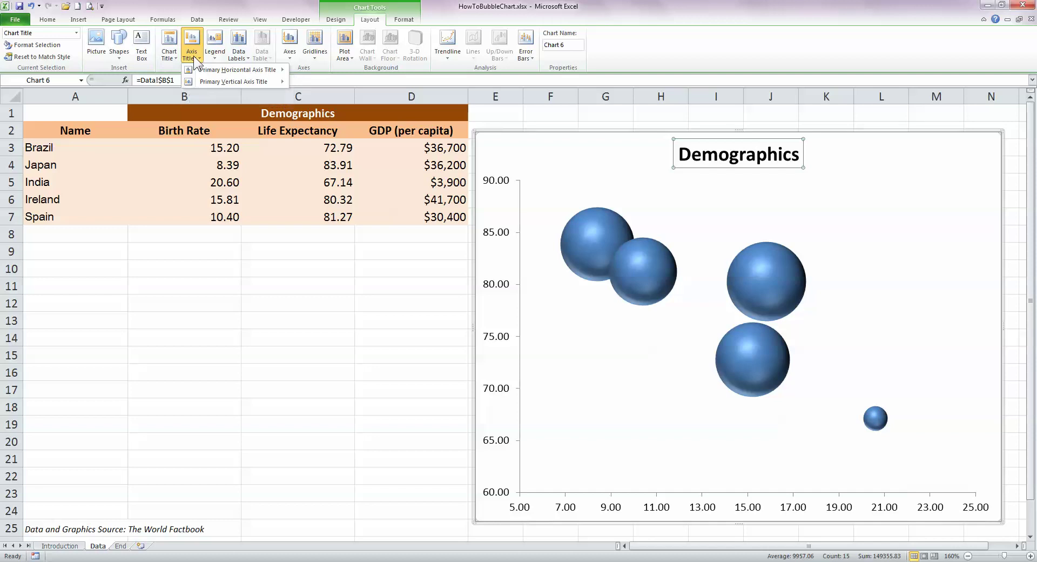
mouse_move(216, 75)
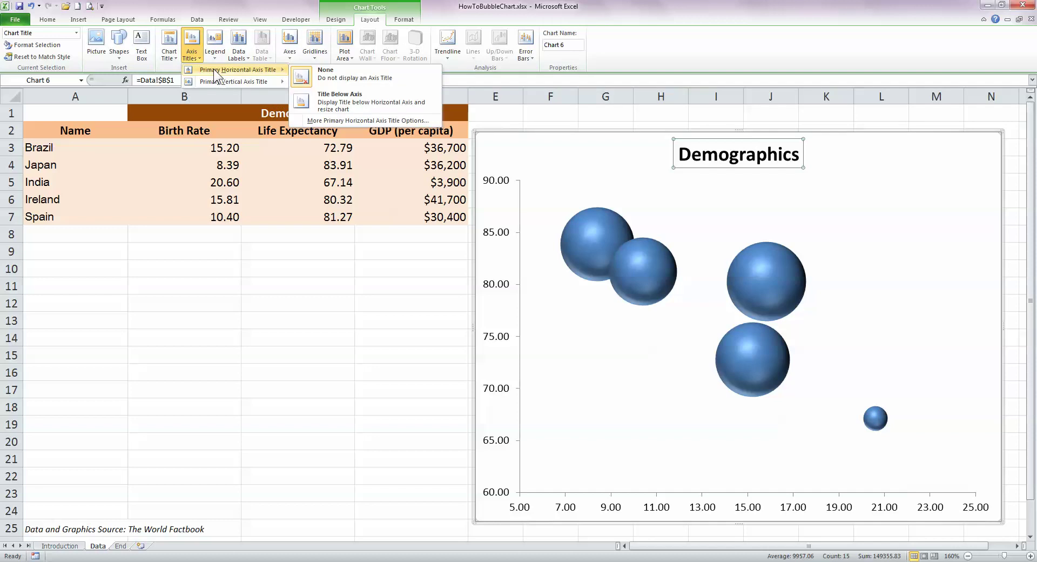
click(367, 100)
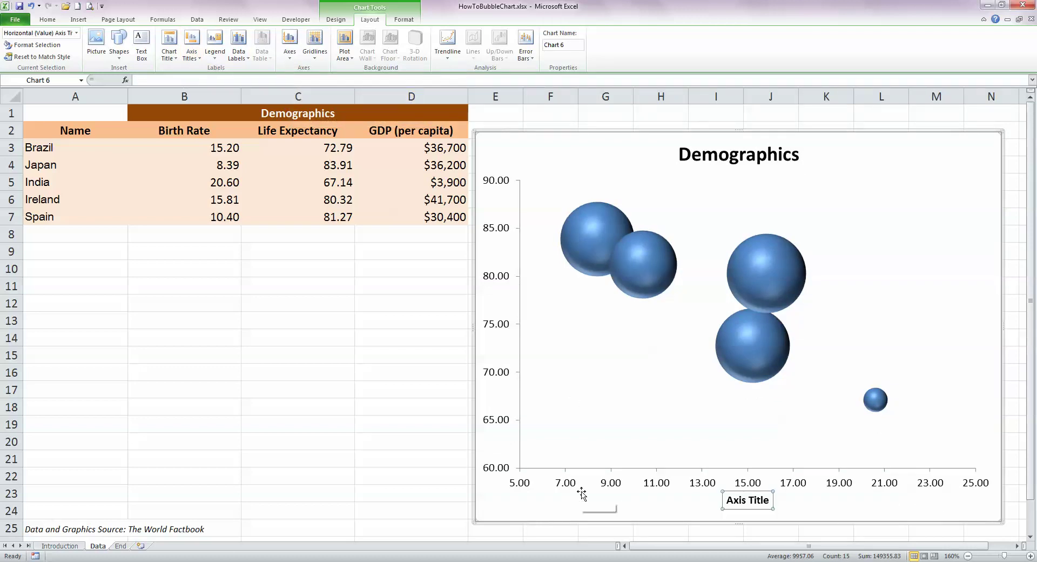
text(=)
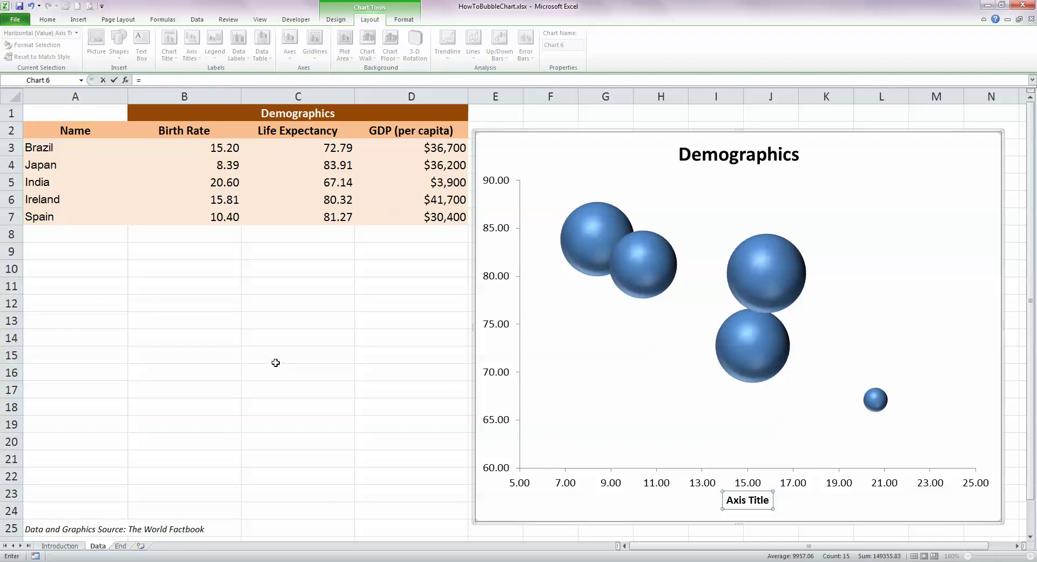
click(190, 130)
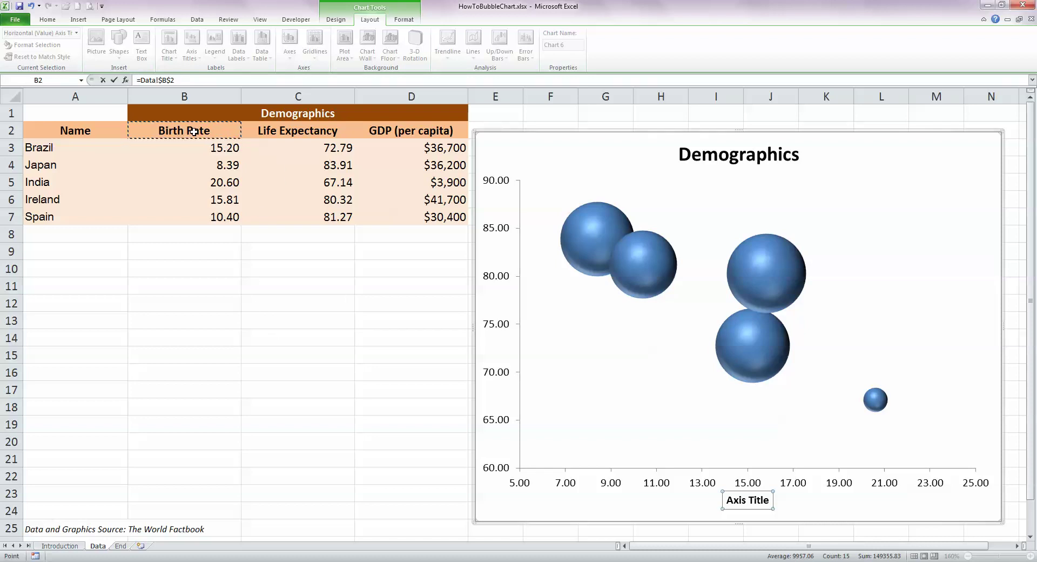
key(Return)
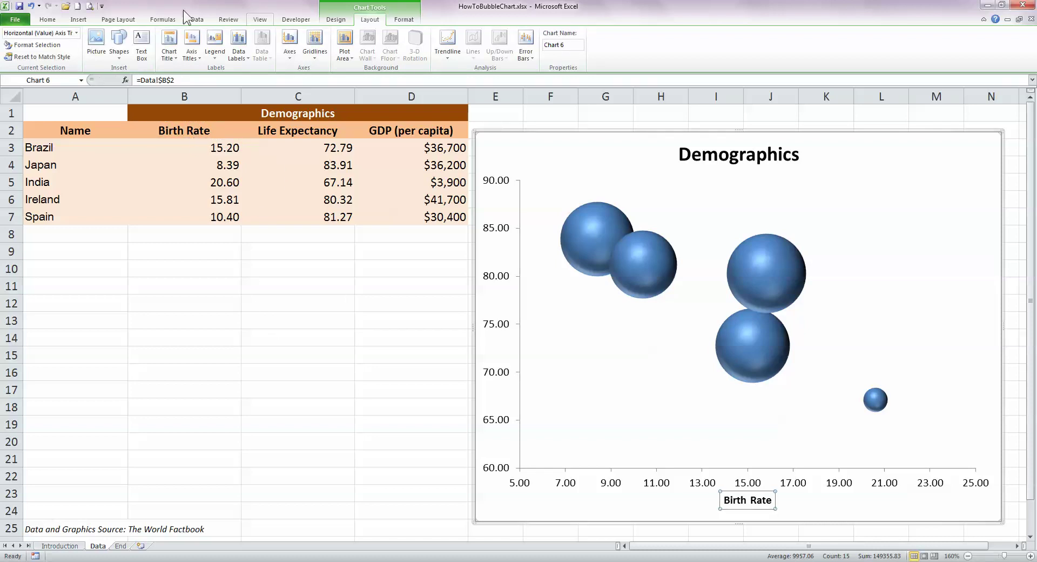
Add a horizontally oriented title to the vertical axis and link it to the Life Expectancy heading in cell C2
click(196, 59)
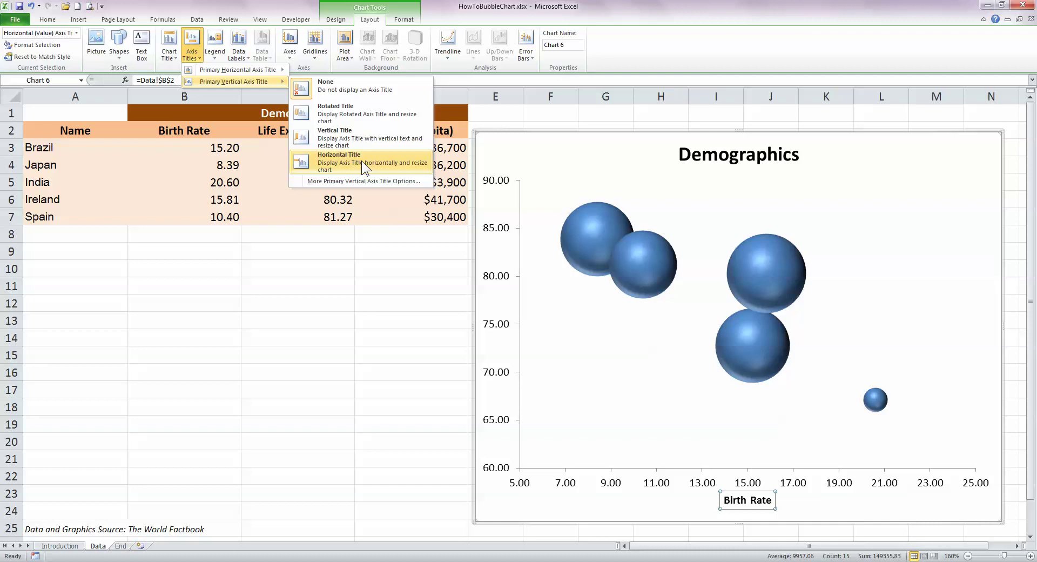
click(361, 161)
text(=)
click(311, 130)
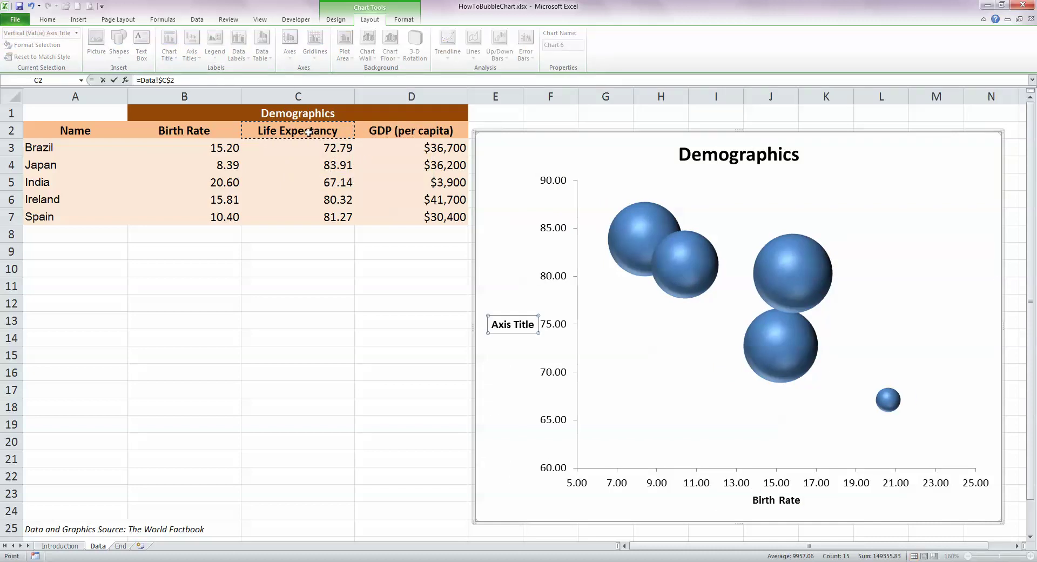
key(Return)
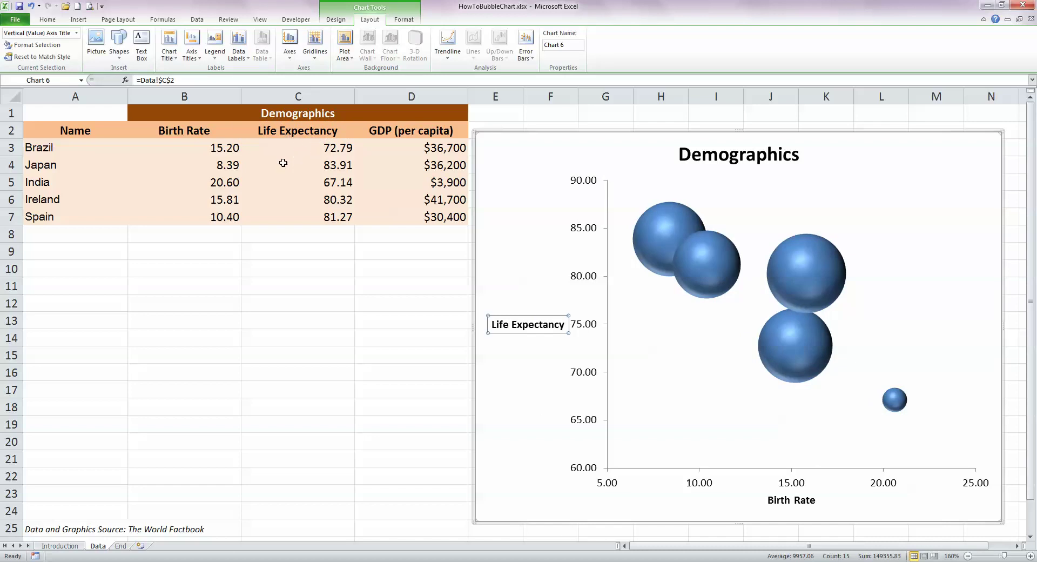
click(417, 351)
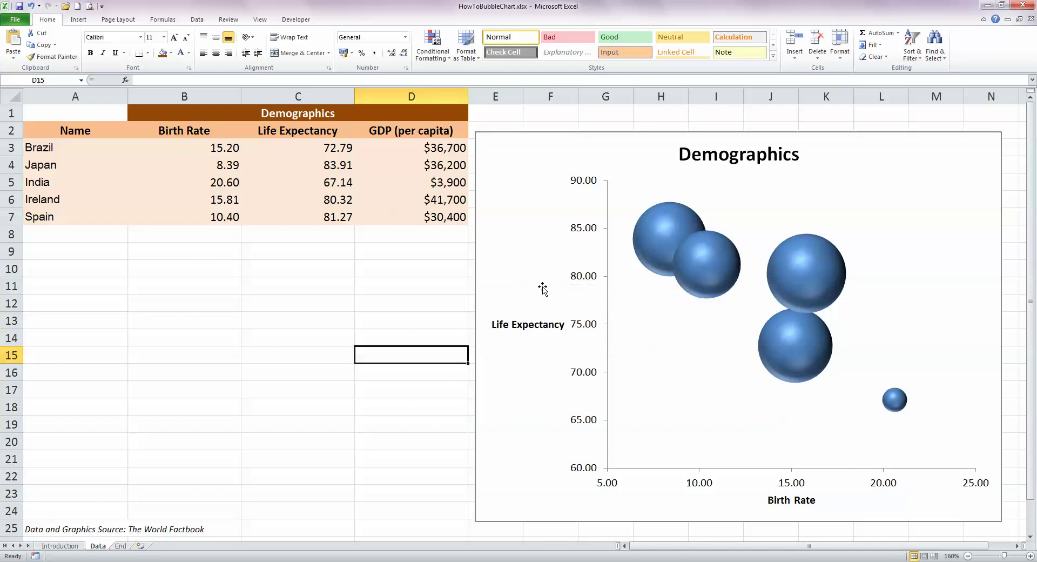
Add data labels to the bubble series
click(670, 230)
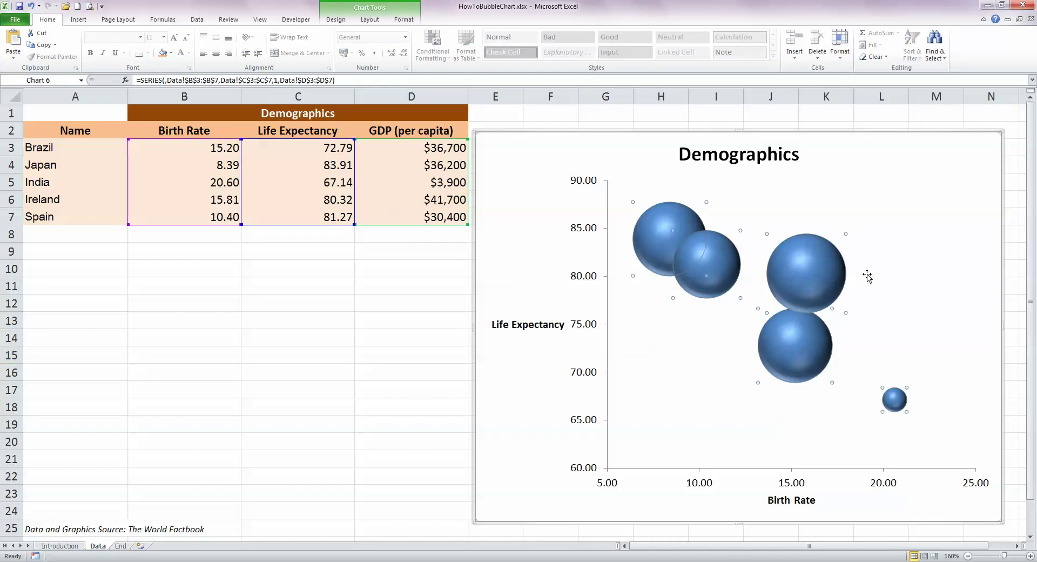
right_click(667, 236)
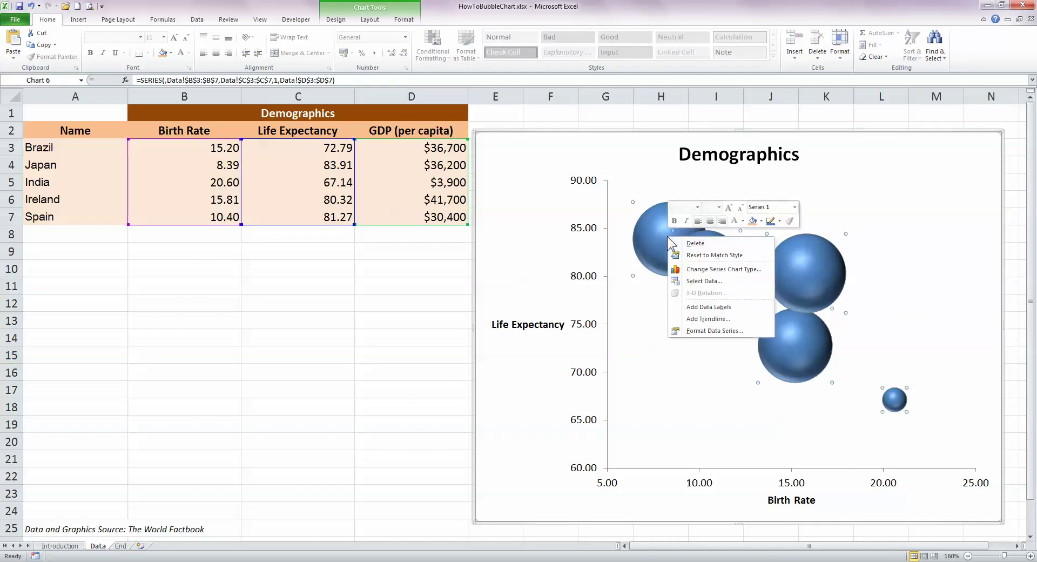
click(746, 306)
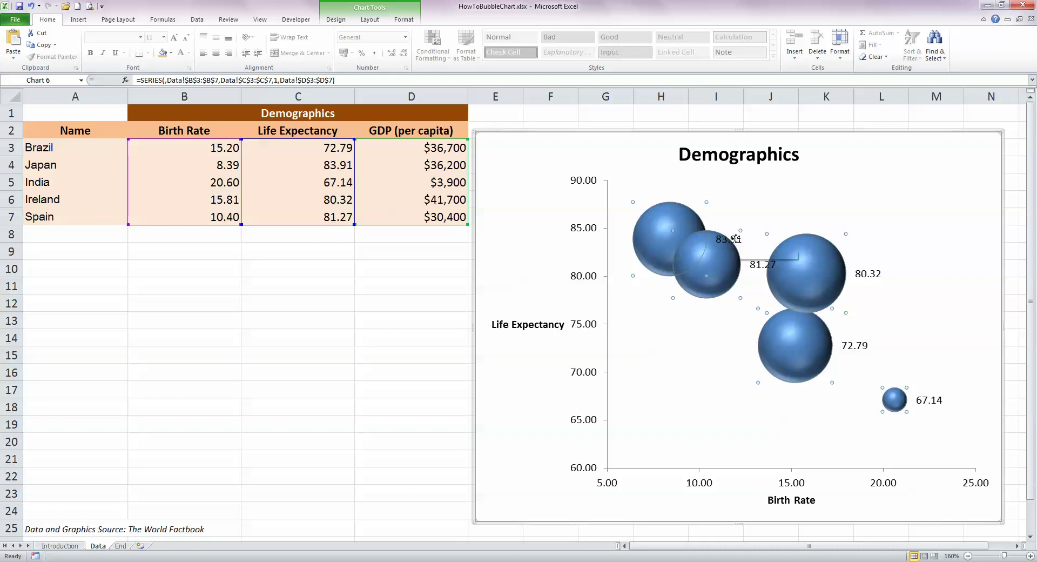
Move Japan's data label up clear of the neighbouring bubble and link it to Japan's GDP in cell D4
click(731, 243)
click(731, 231)
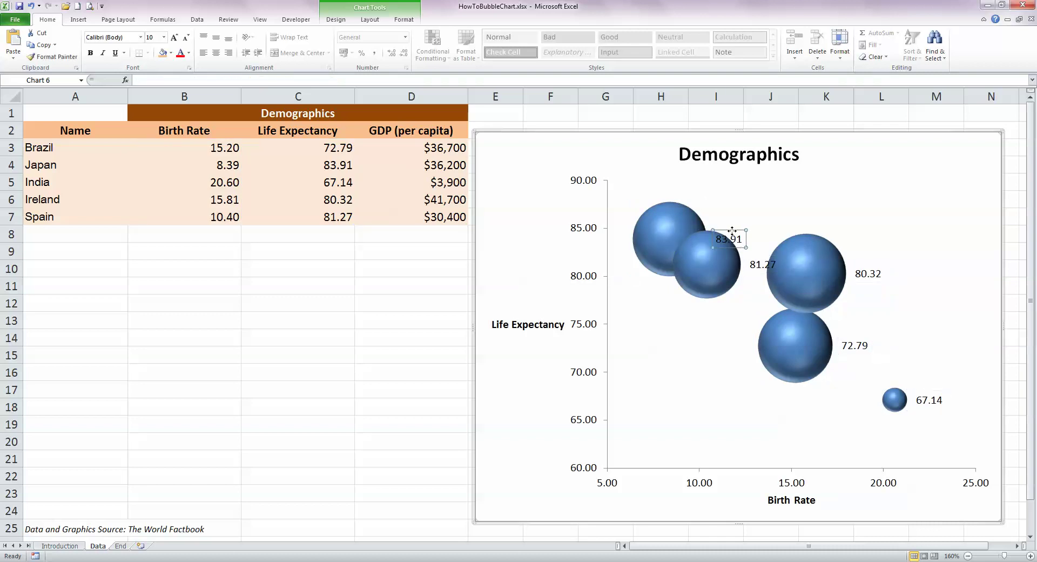
drag(732, 230, 721, 197)
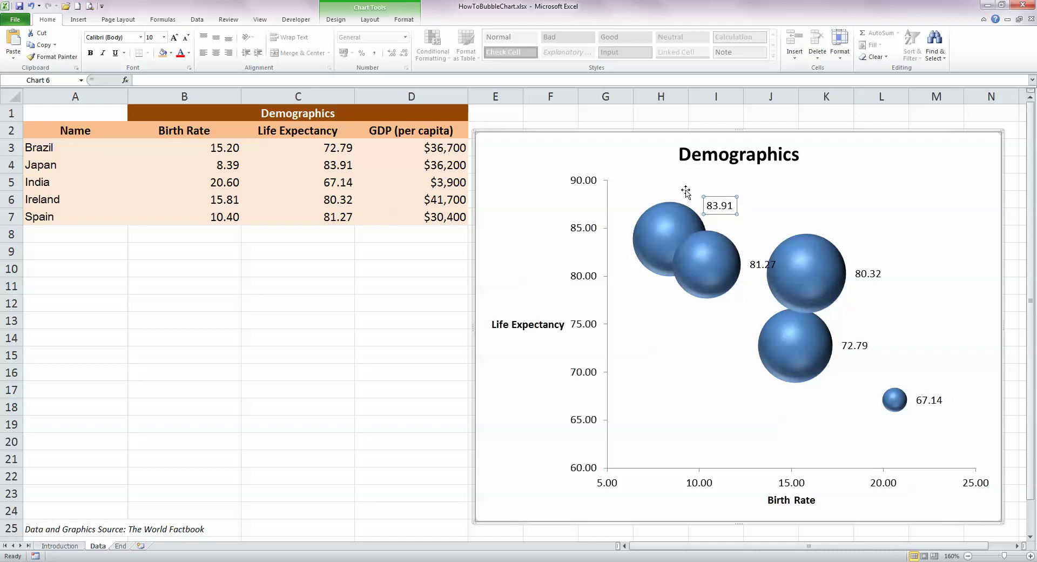
text(=)
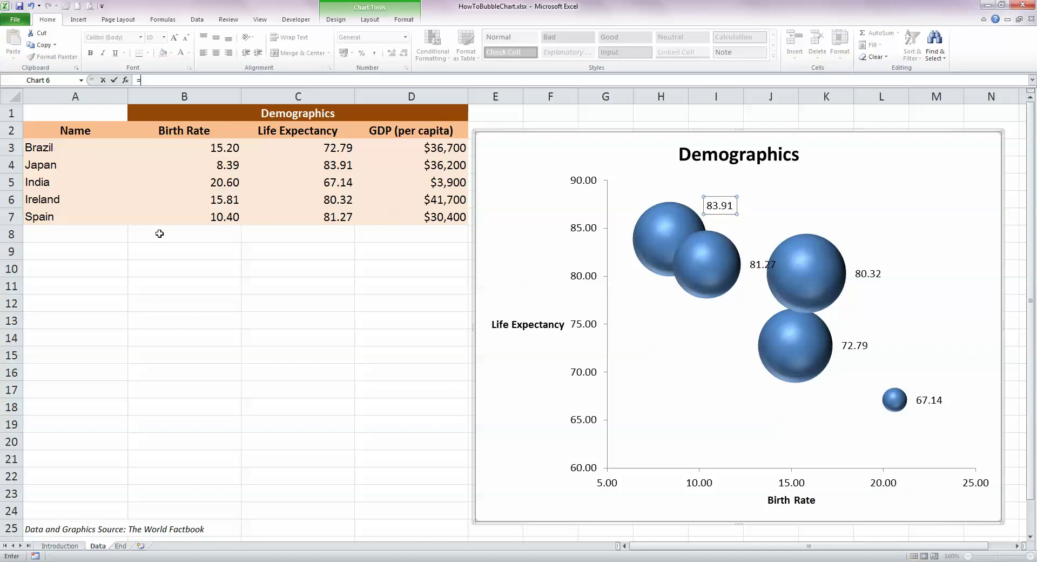
click(450, 166)
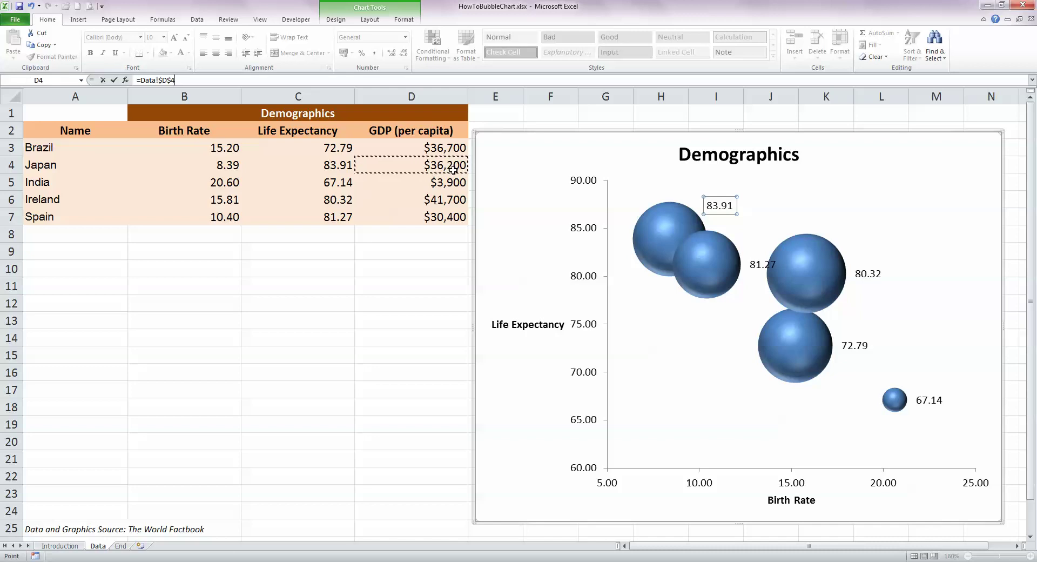
key(Return)
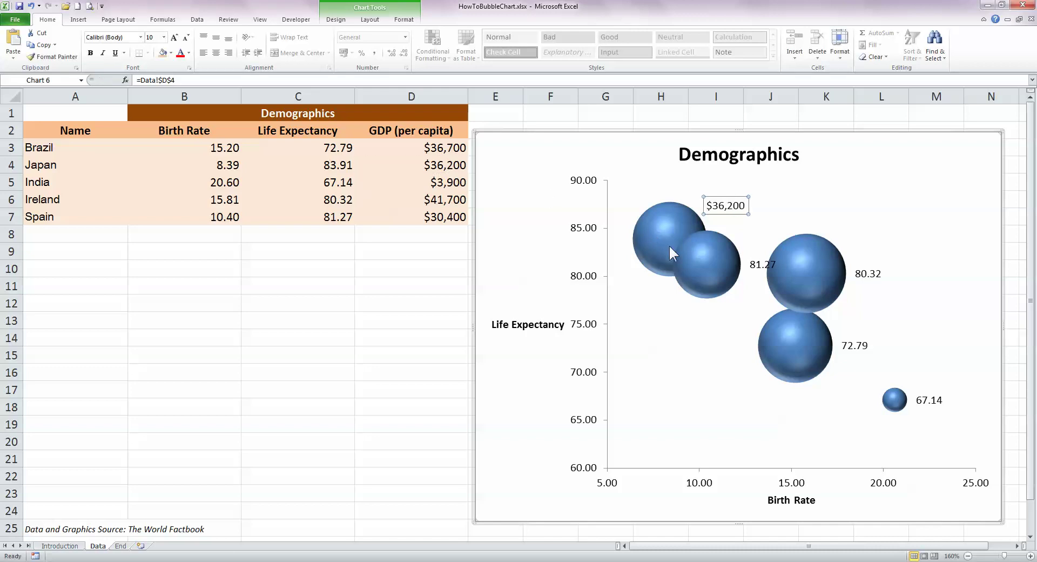
Move Spain's data label up clear of Ireland's bubble and link it to Spain's GDP in cell D7
click(760, 265)
drag(761, 257, 748, 227)
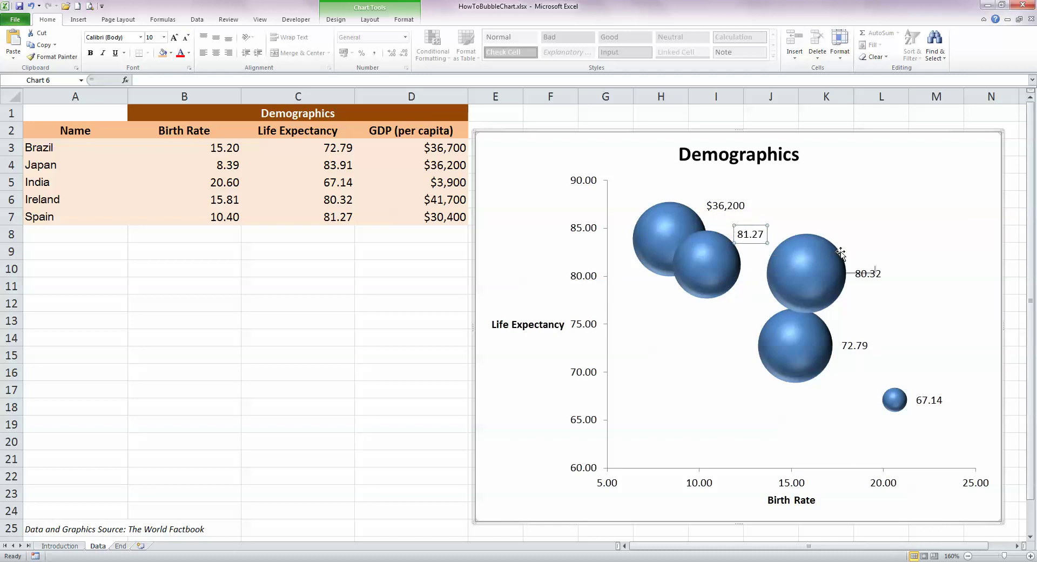
text(=)
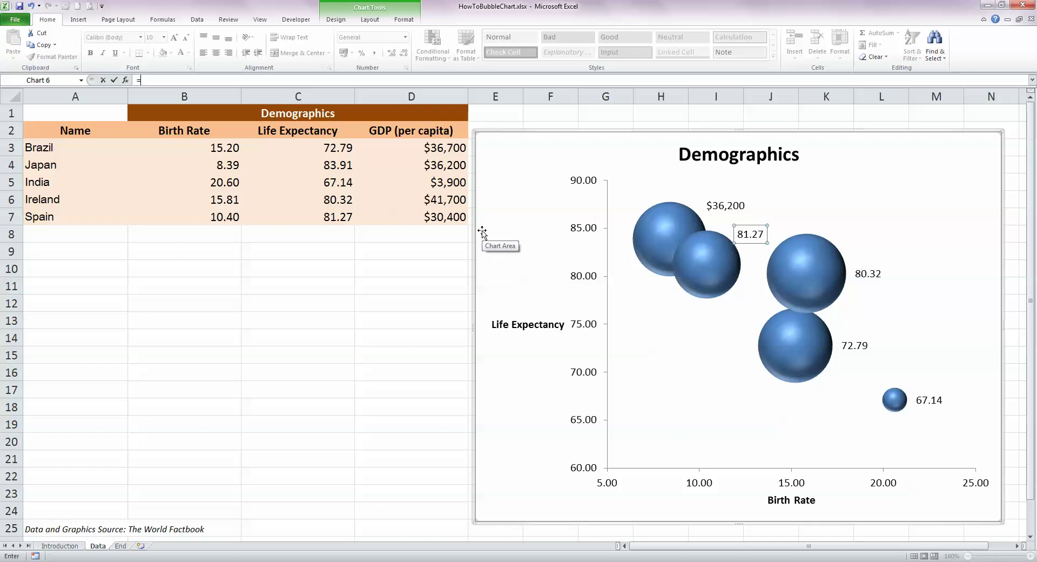
click(451, 219)
key(Return)
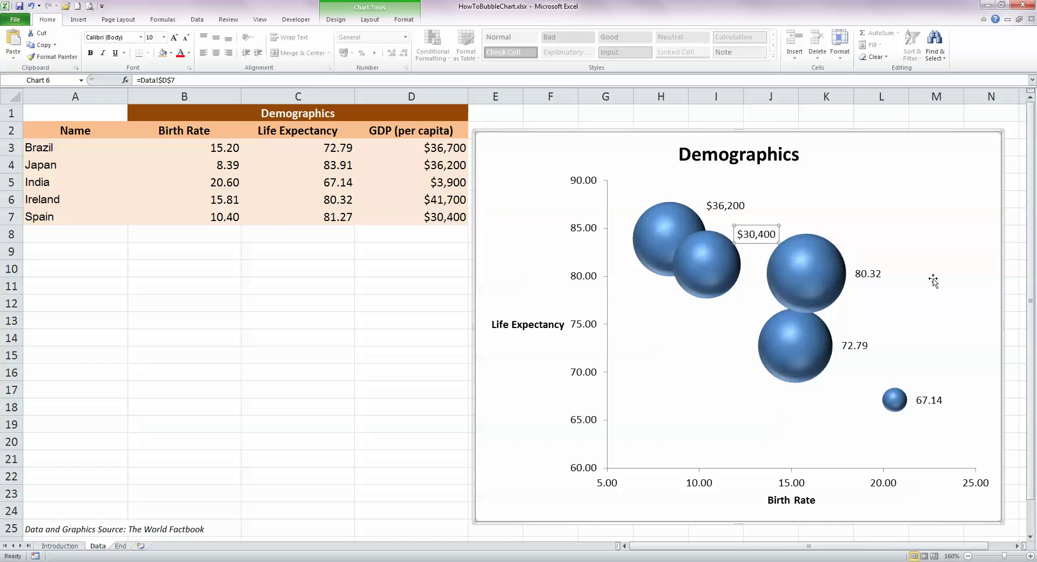
Link the data label of Ireland's bubble to its GDP value in cell D6
click(869, 274)
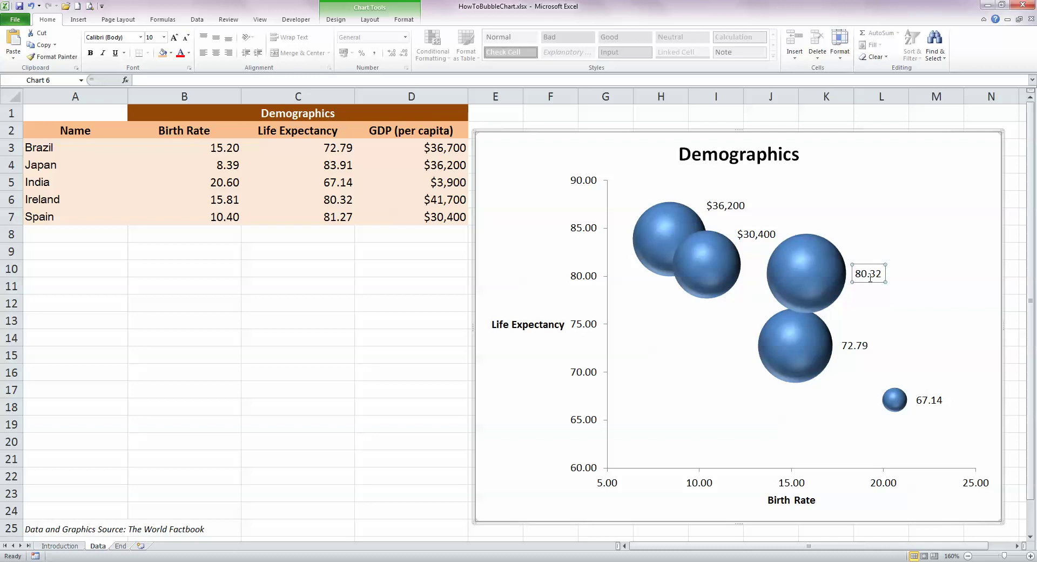
text(=)
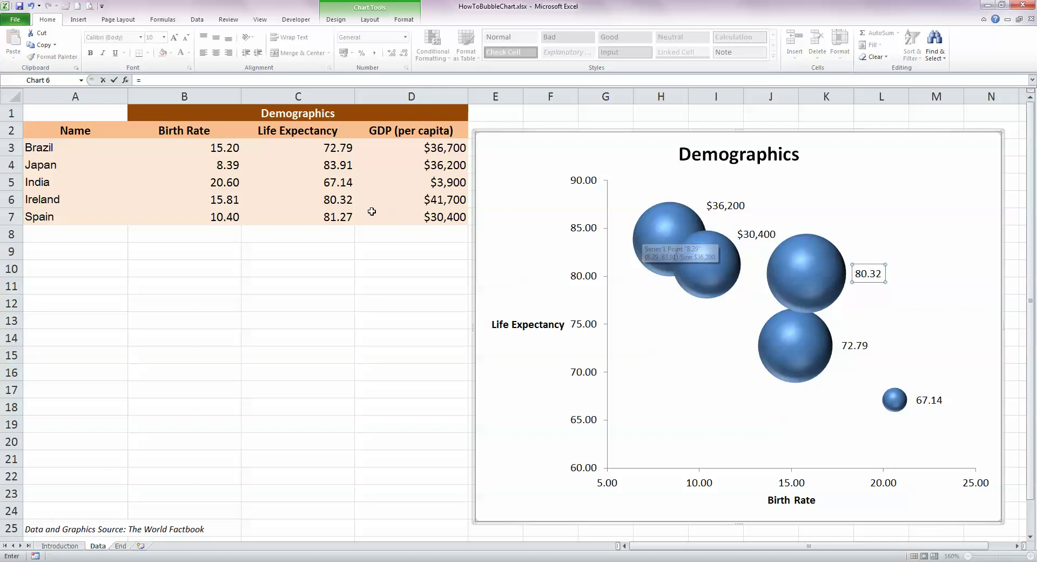
click(452, 203)
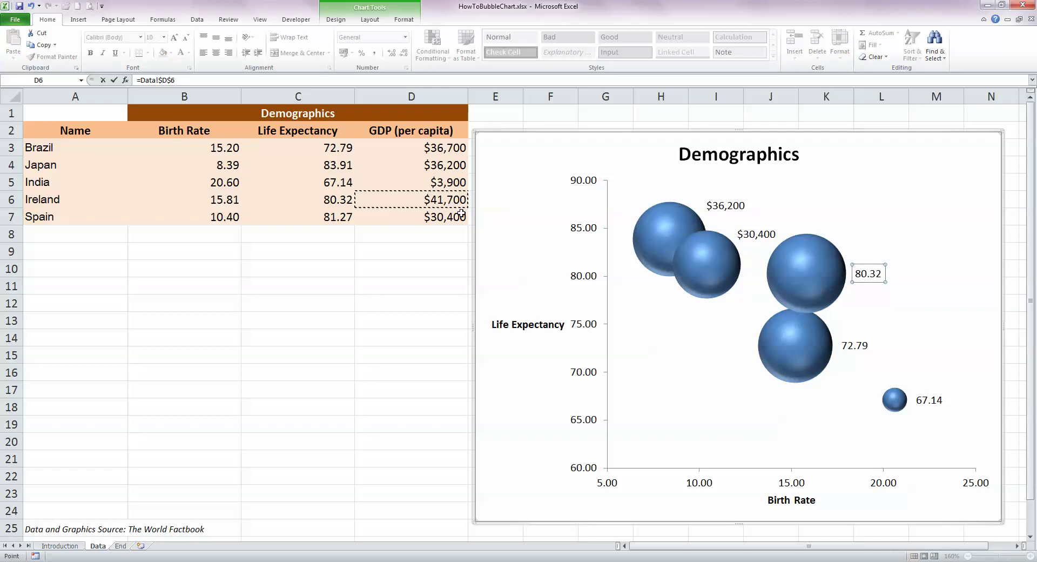
key(Return)
Link the data label of Brazil's bubble to its GDP value in cell D3
click(854, 343)
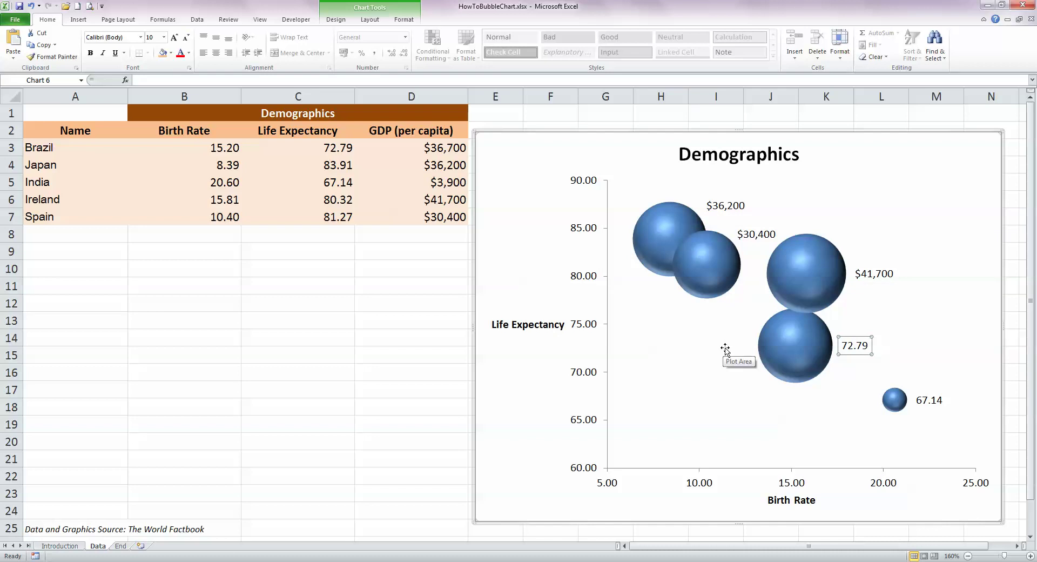
text(=)
click(452, 151)
key(Return)
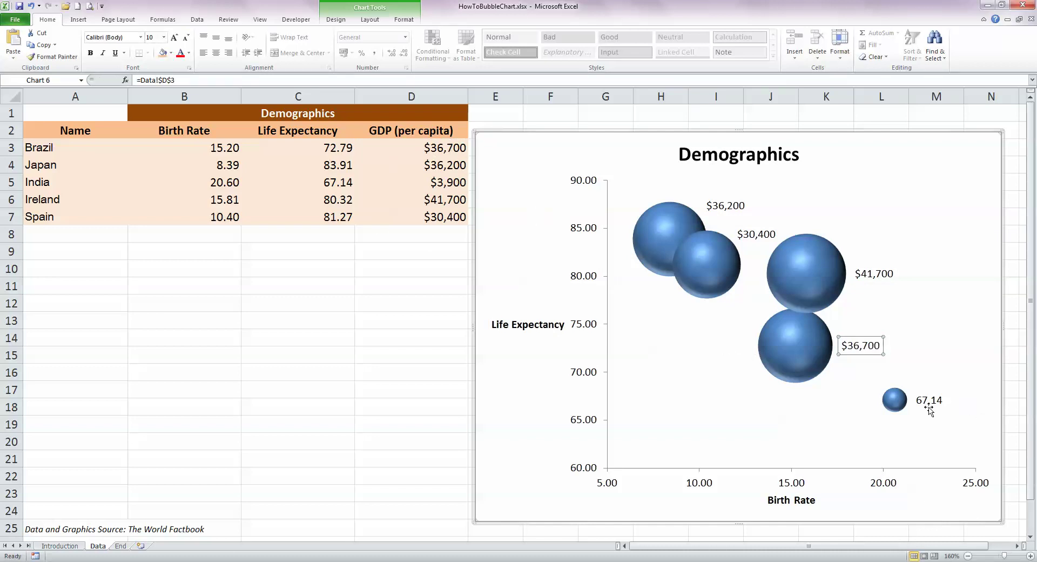
Link the data label of India's bubble to its GDP value in cell D5 and deselect the chart
click(934, 398)
text(=)
click(439, 184)
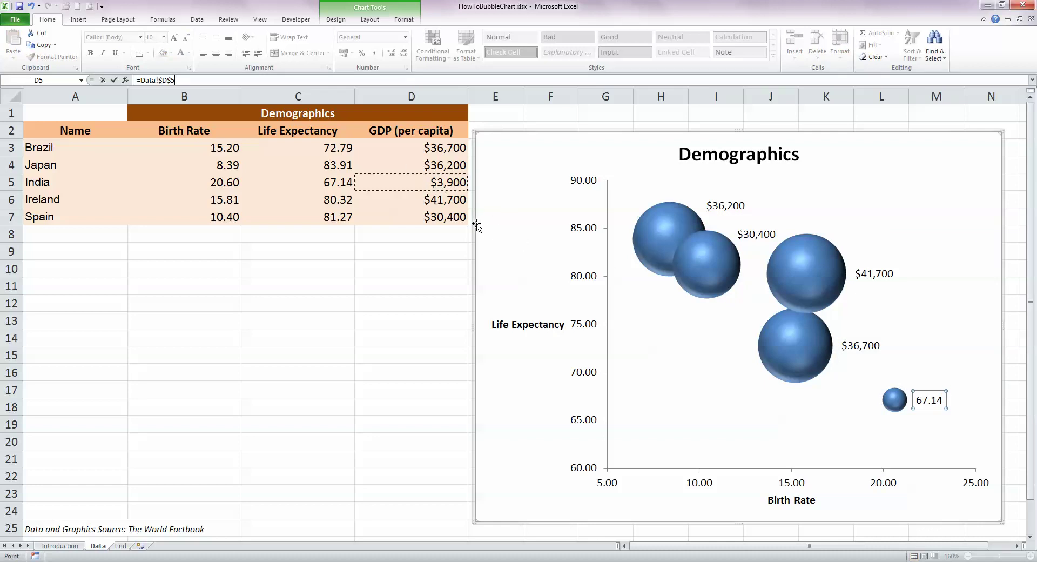
key(Return)
click(414, 408)
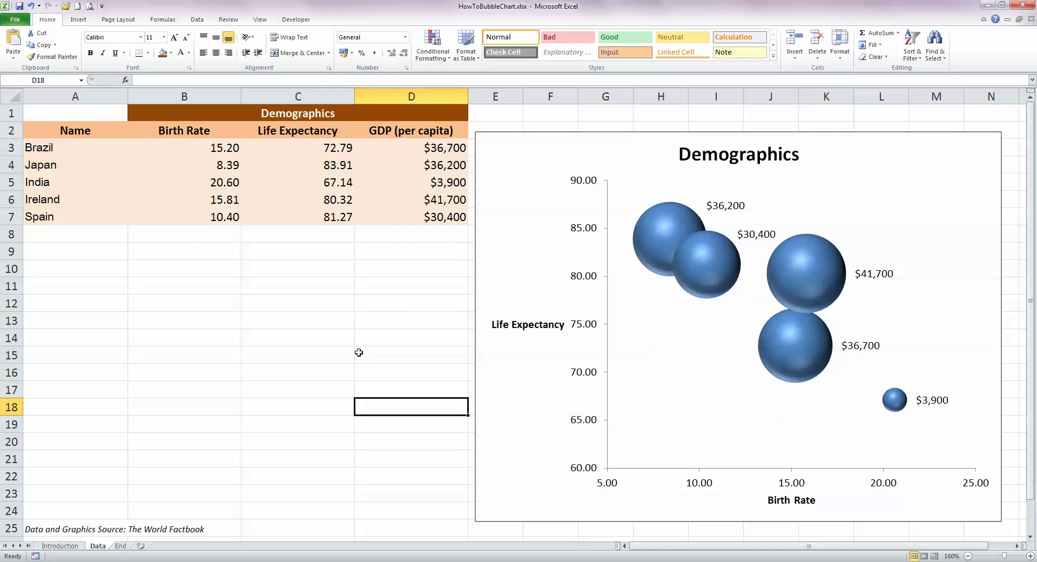
Fill only Japan's bubble with the picture Japan.gif from the 10 Flags folder
click(645, 232)
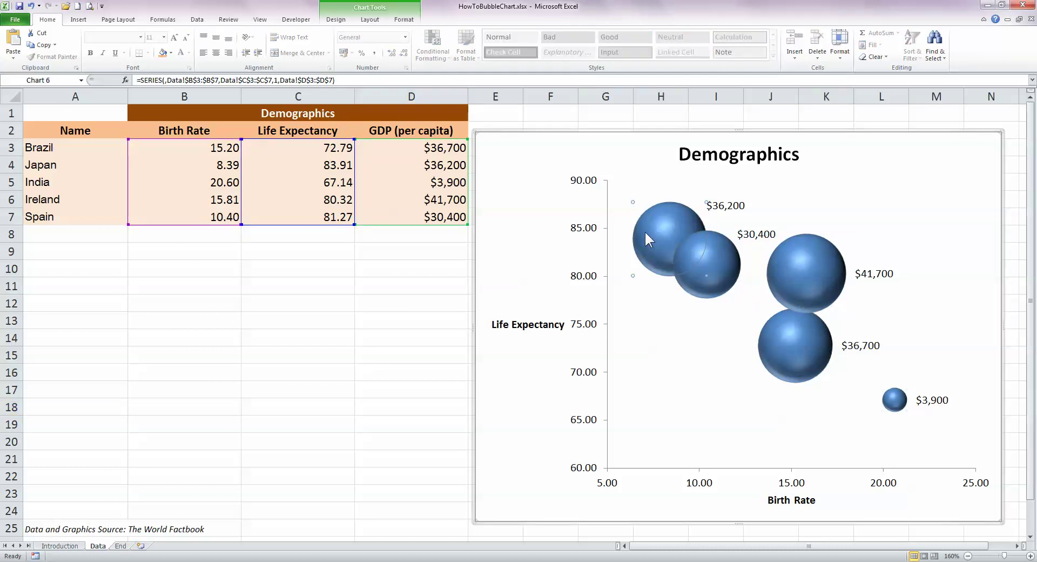
right_click(645, 233)
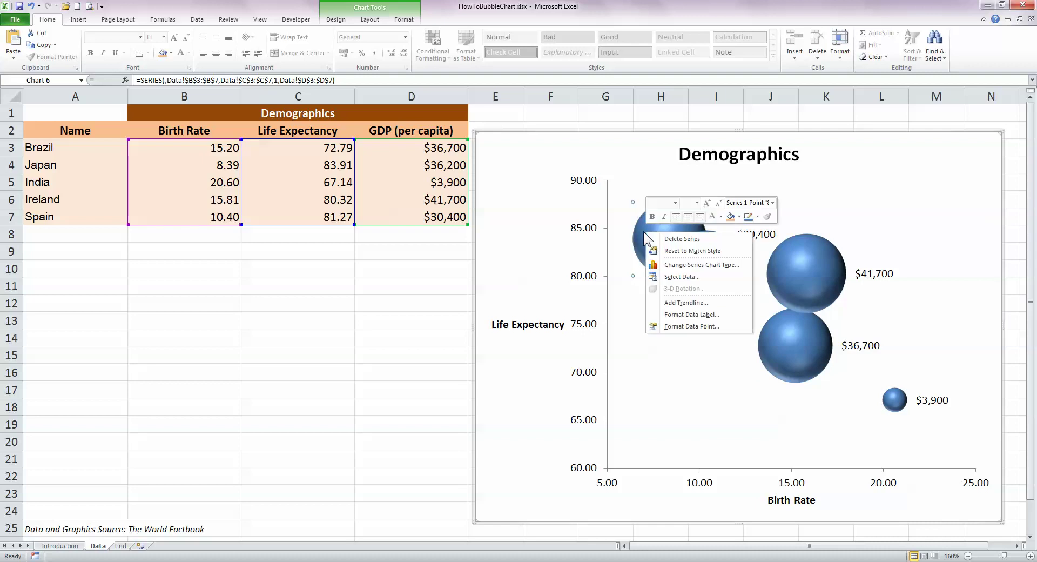
click(713, 326)
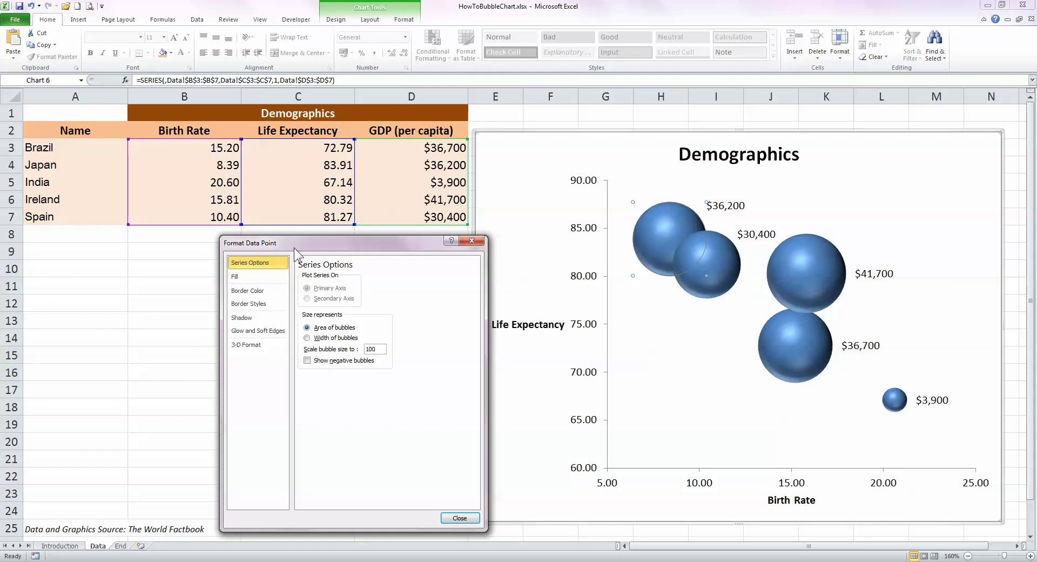
click(258, 278)
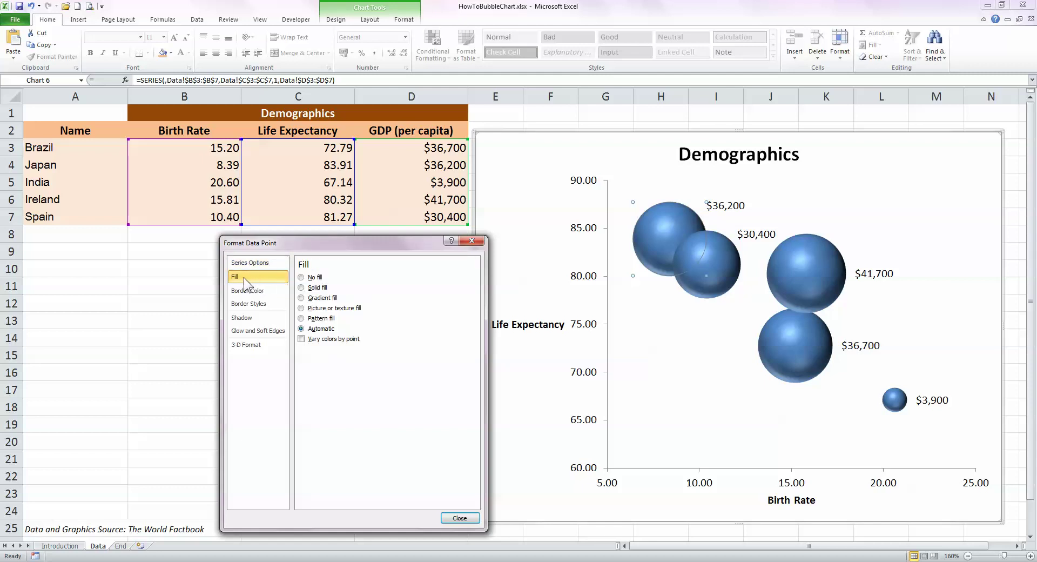
click(301, 308)
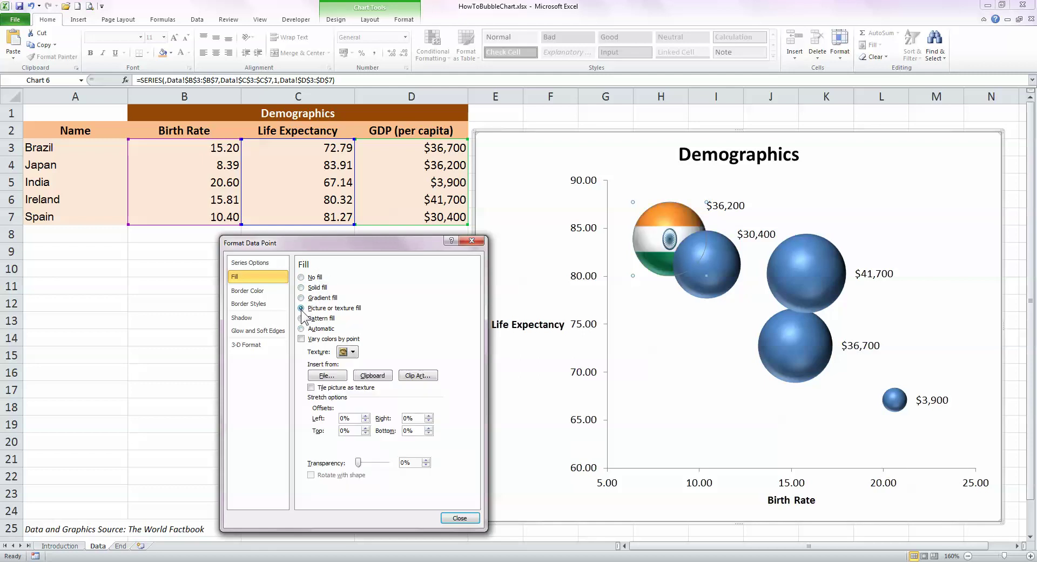
click(335, 378)
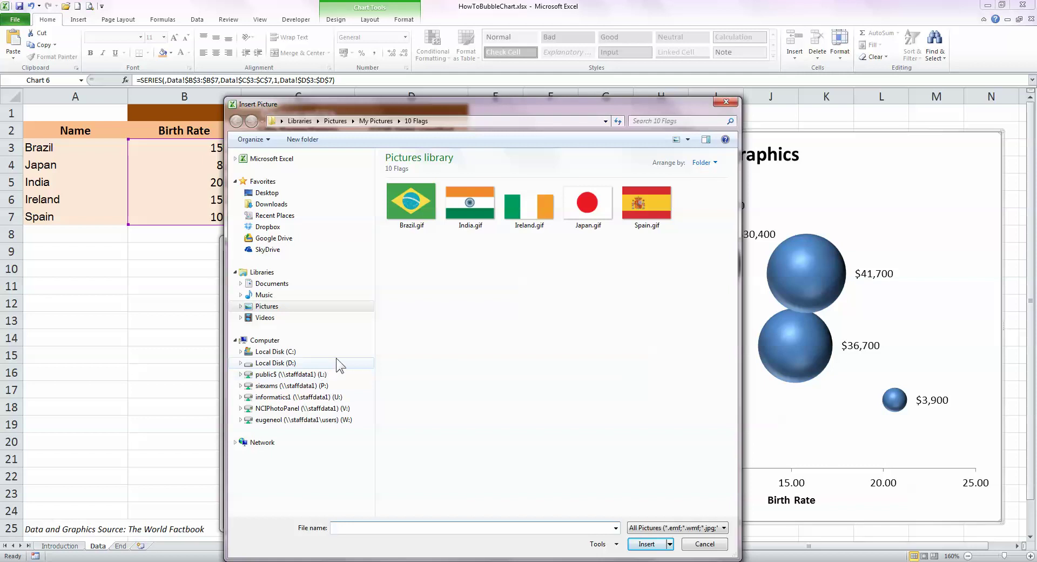
click(591, 203)
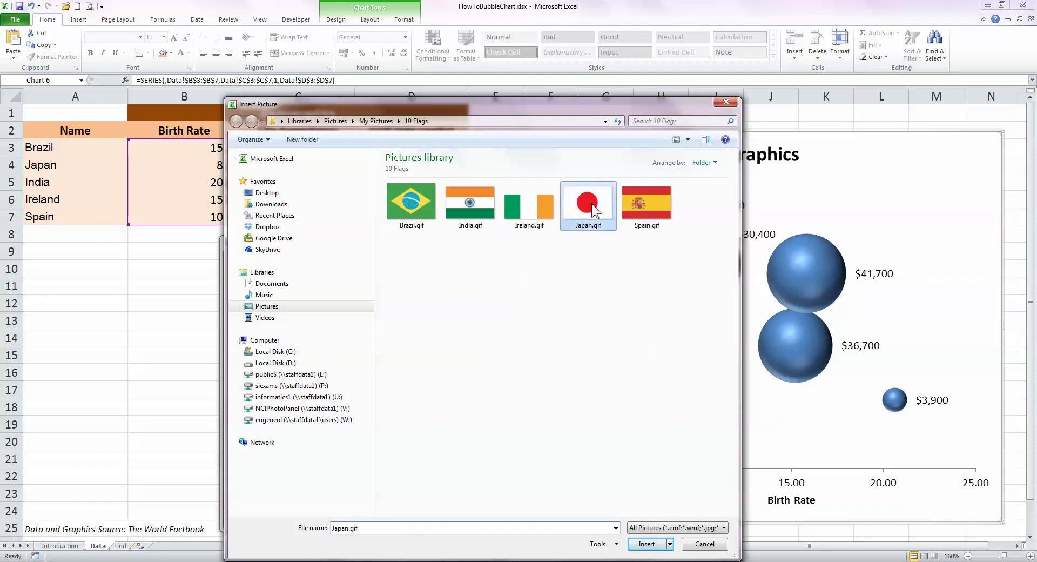
click(646, 543)
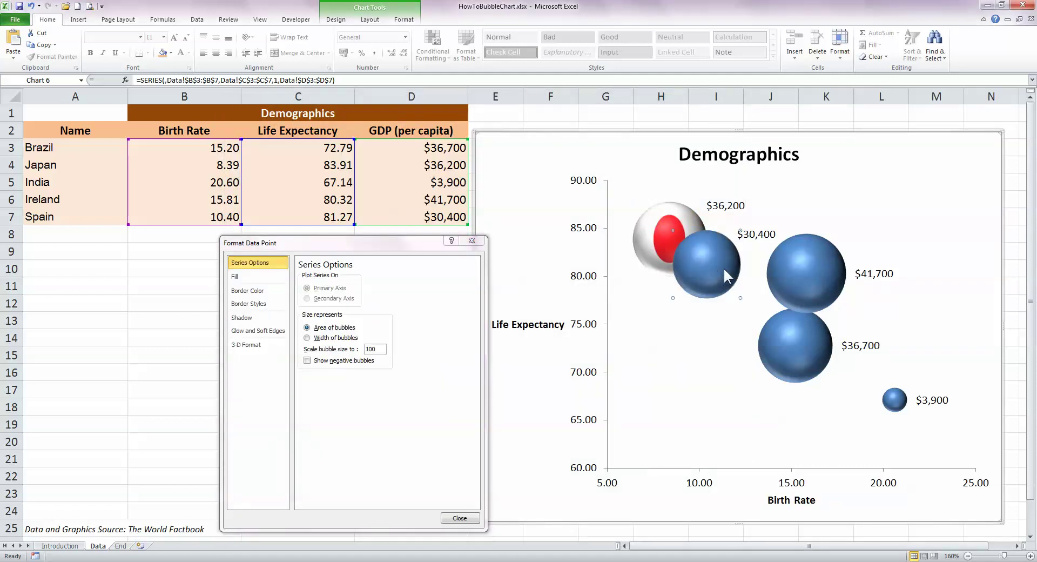
Fill Spain's bubble with the picture Spain.gif from the 10 Flags folder
click(246, 276)
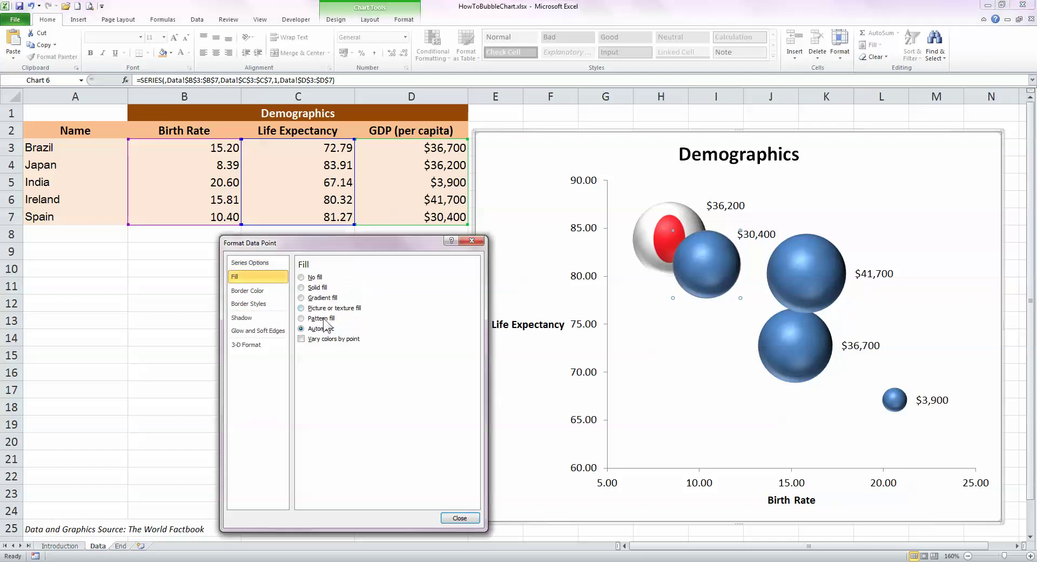
click(301, 307)
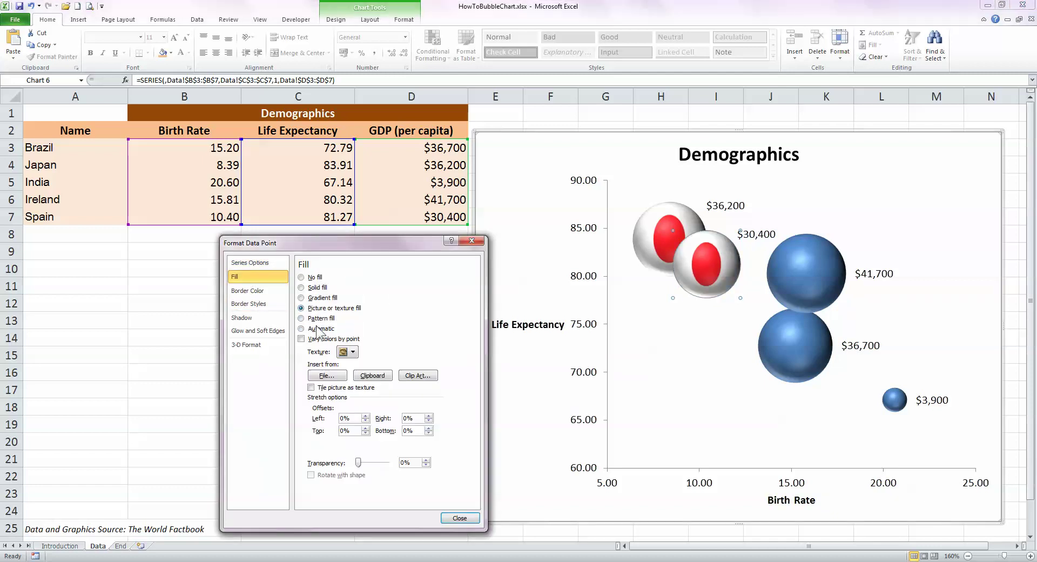
click(331, 375)
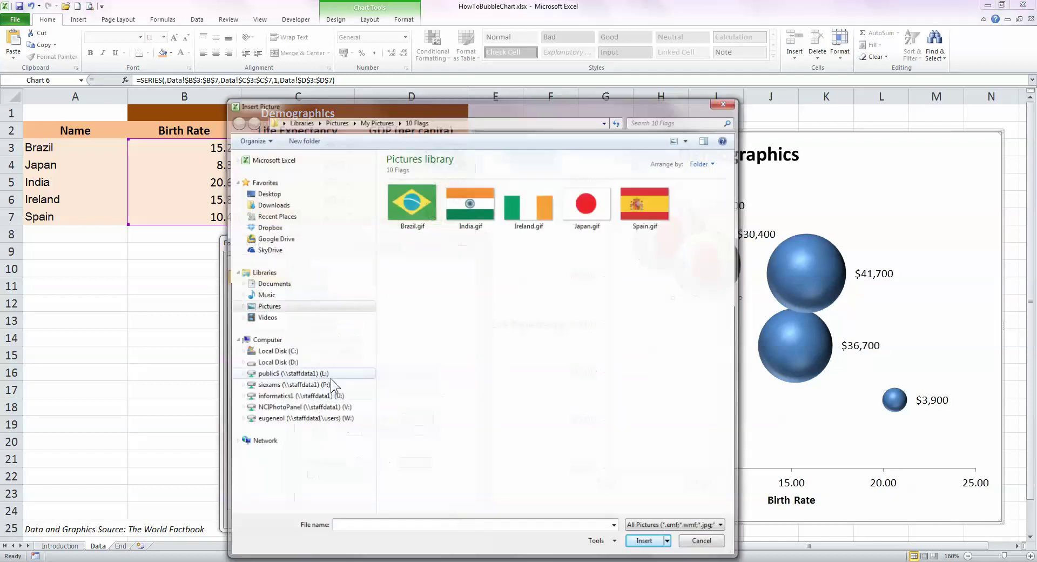
click(652, 205)
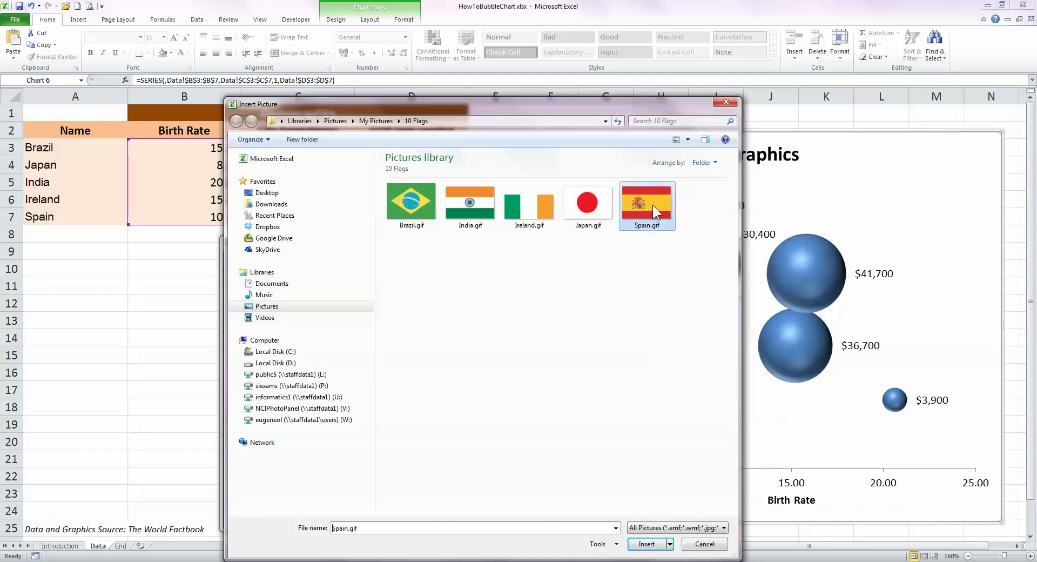
click(640, 543)
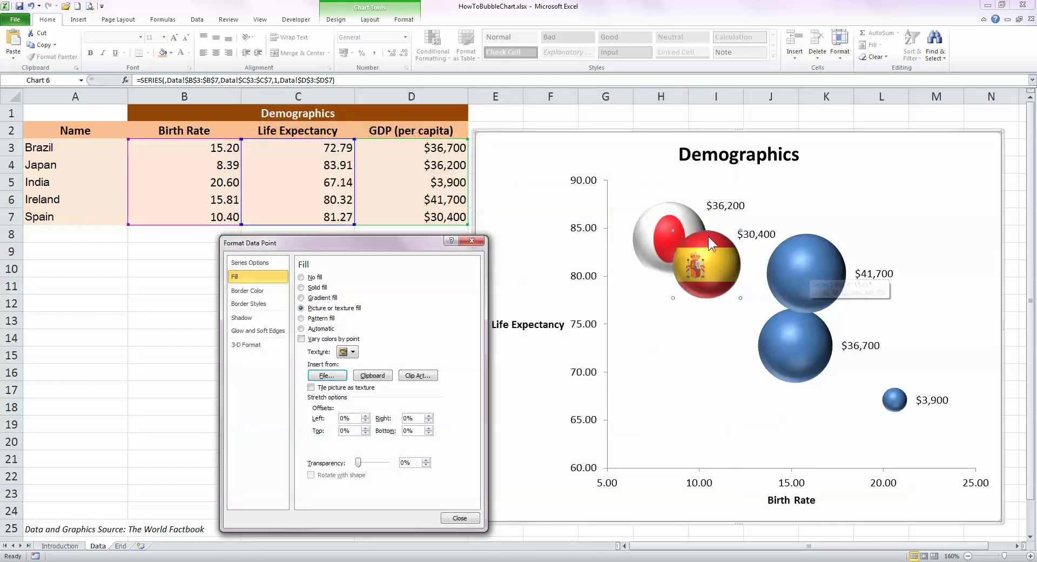
Fill Ireland's bubble with the picture Ireland.gif from the 10 Flags folder
click(824, 257)
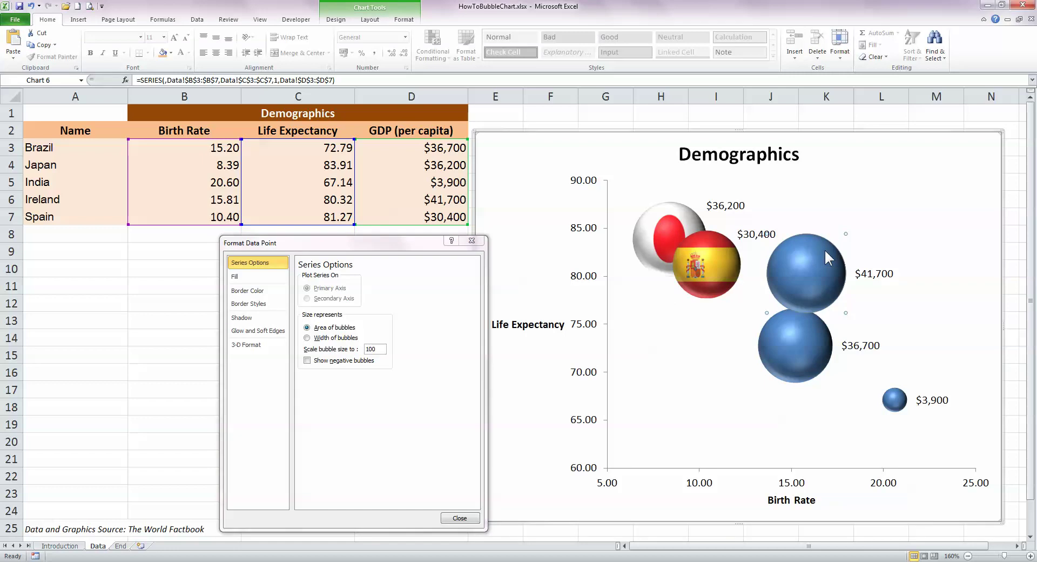
click(250, 277)
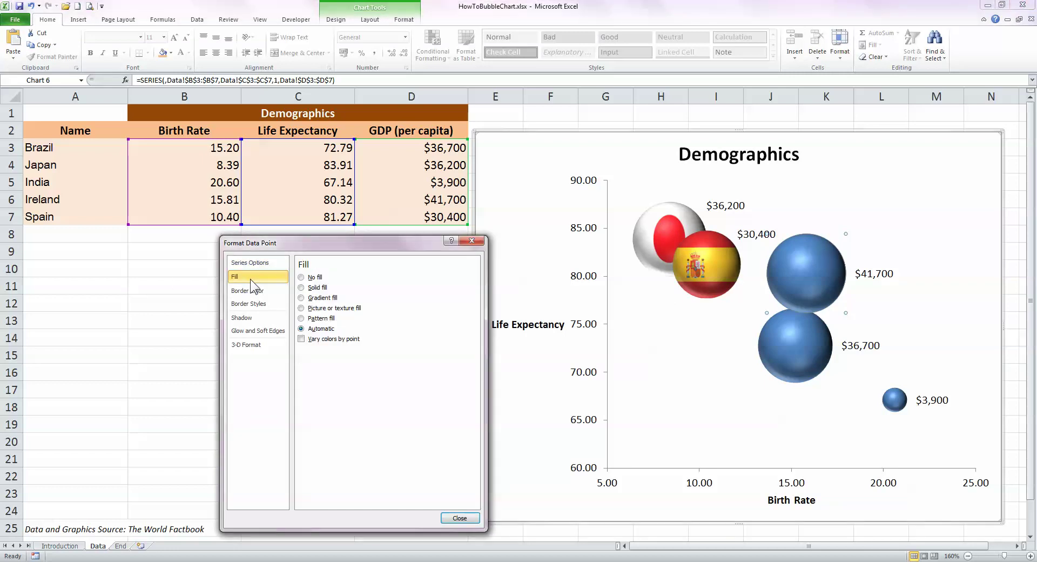
click(301, 308)
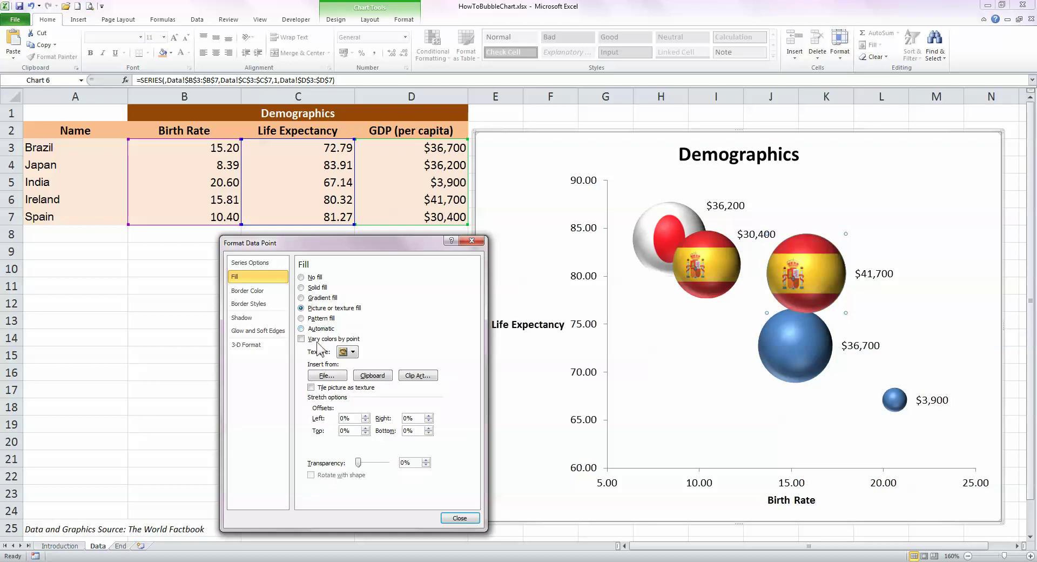
click(327, 376)
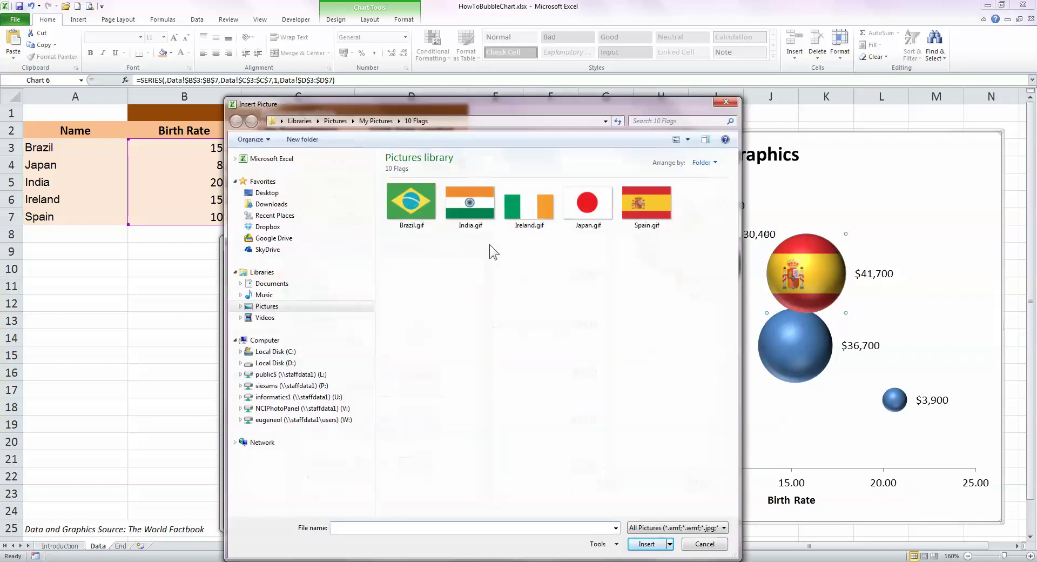
click(529, 208)
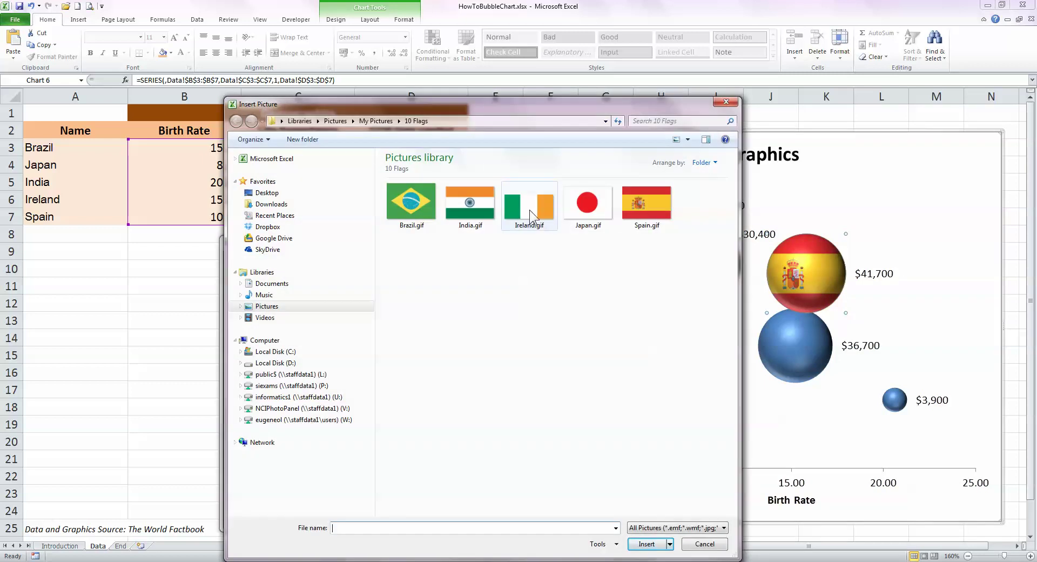
click(646, 543)
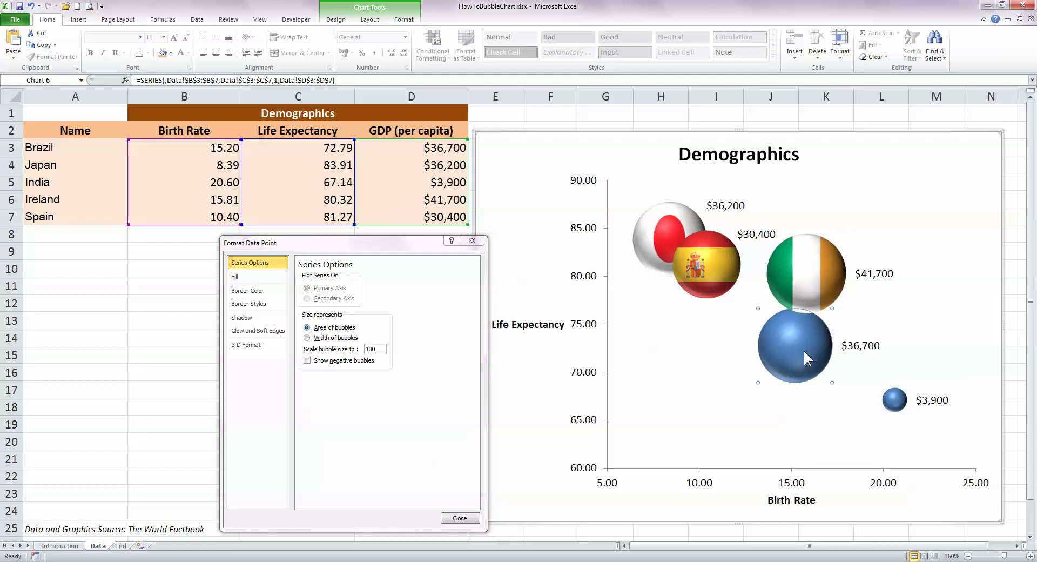
Fill Brazil's bubble with the picture Brazil.gif from the 10 Flags folder
click(251, 275)
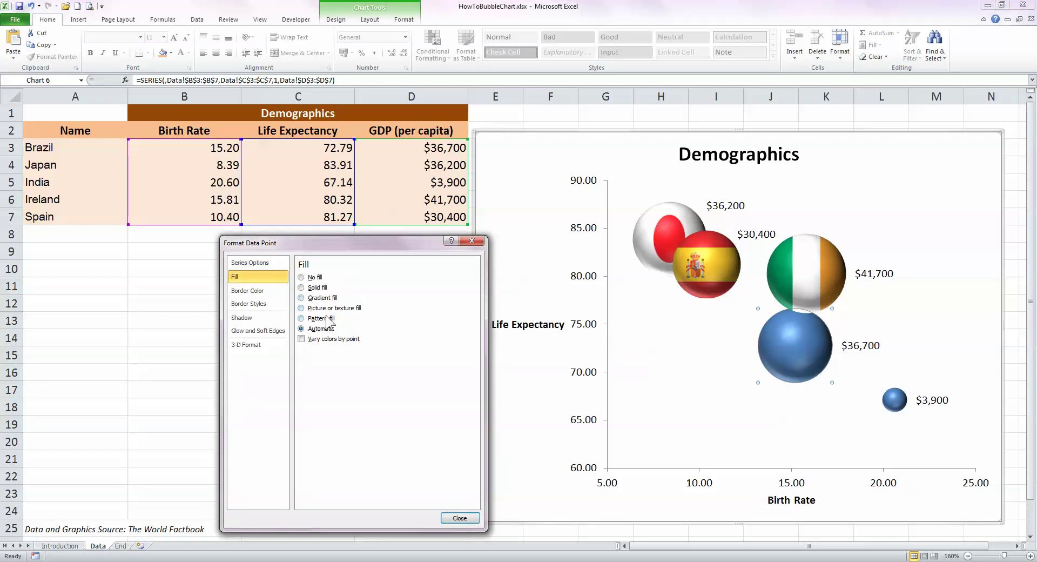
click(328, 376)
click(412, 203)
click(646, 543)
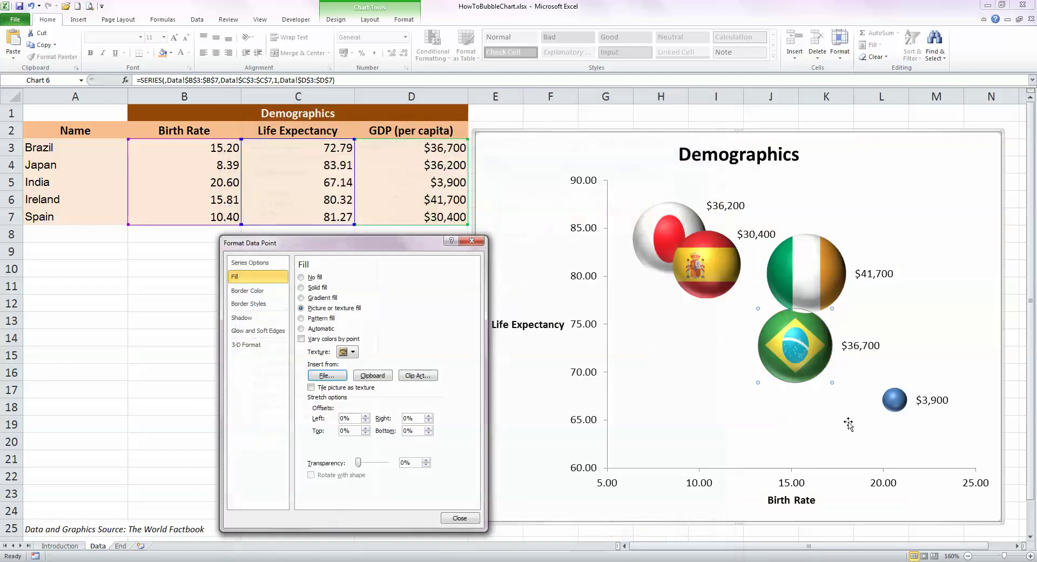
Fill India's bubble with the picture India.gif from the 10 Flags folder, then finish formatting and deselect the chart
click(894, 403)
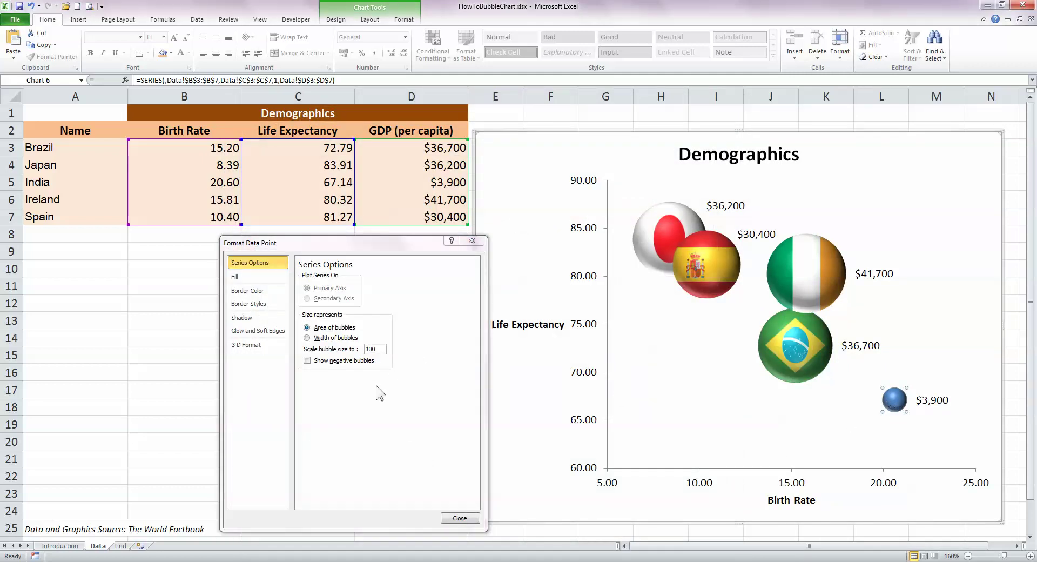
click(245, 275)
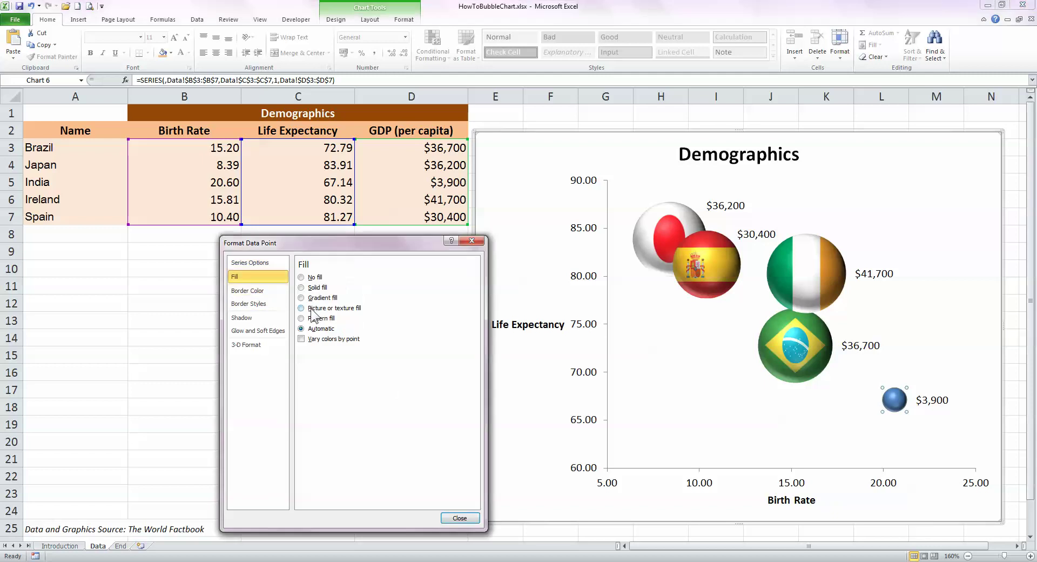
click(301, 307)
click(327, 374)
click(478, 200)
click(647, 544)
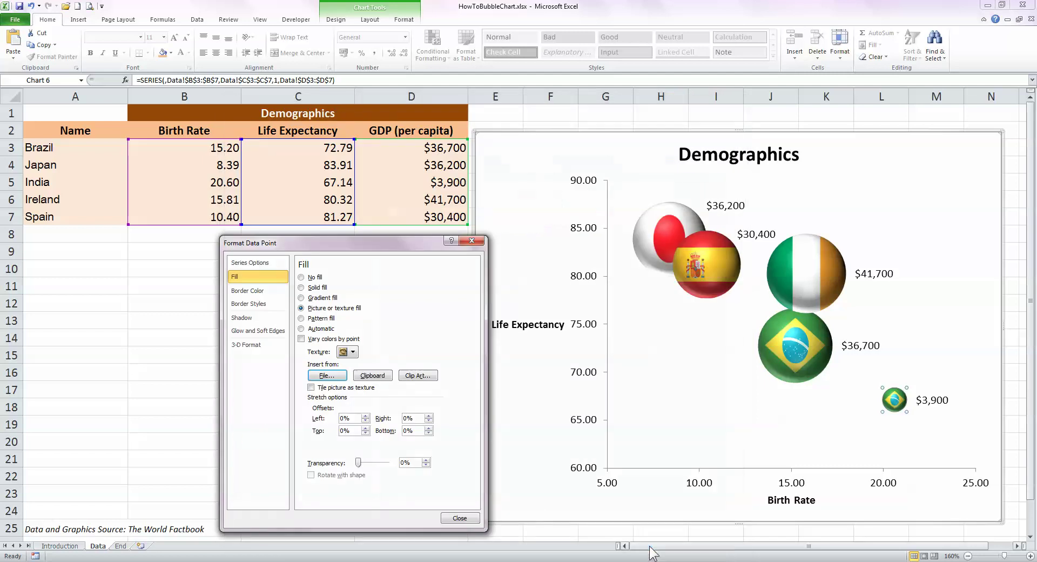
click(461, 519)
click(415, 385)
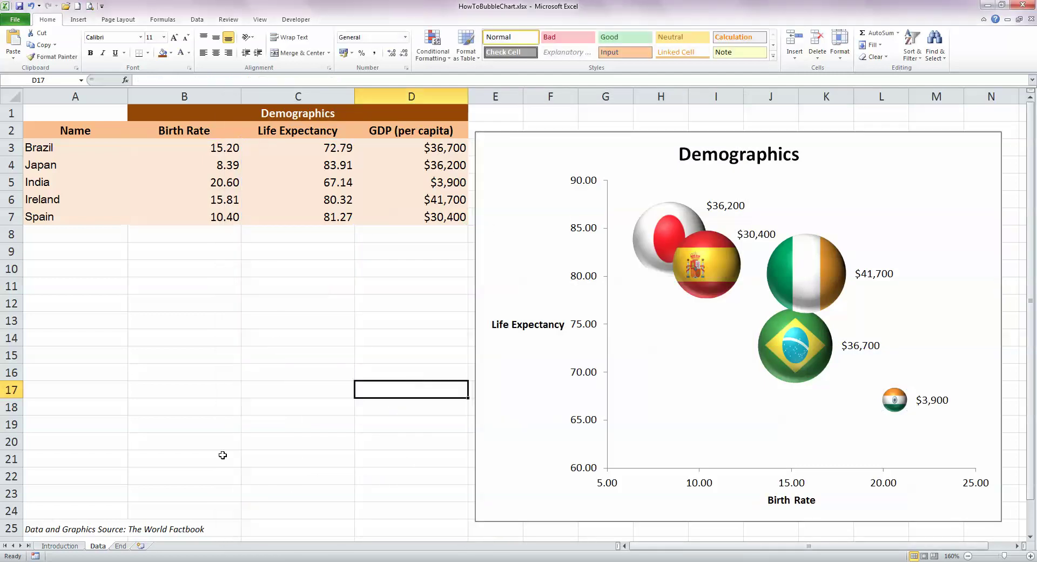